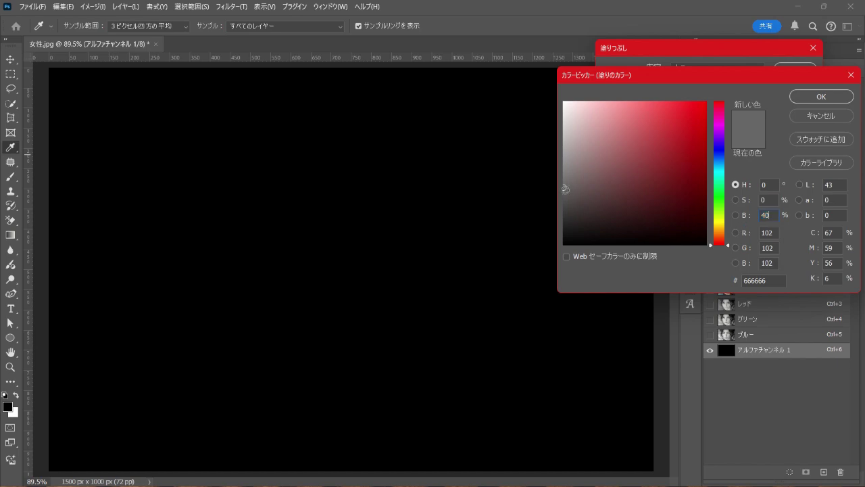
Step: Fill the alpha channel with a 40% brightness grey (666666) and load that channel as a selection
{"action": "left_click", "coordinate": [830, 100]}
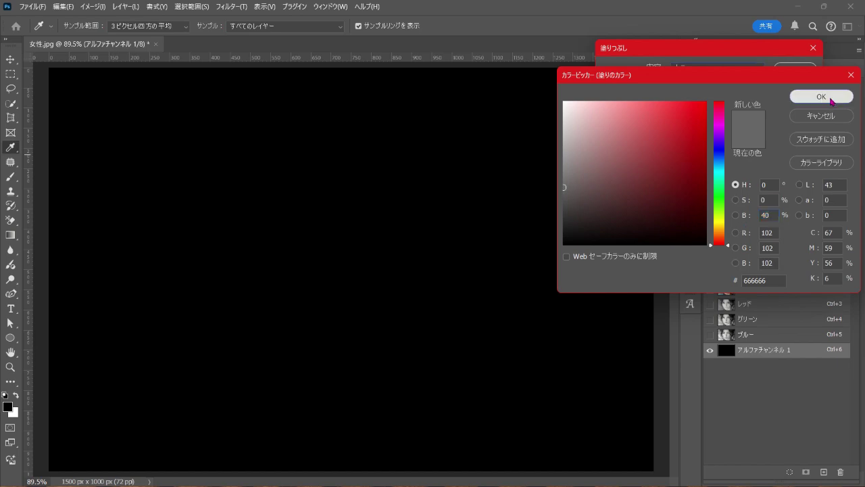
{"action": "left_click", "coordinate": [802, 69]}
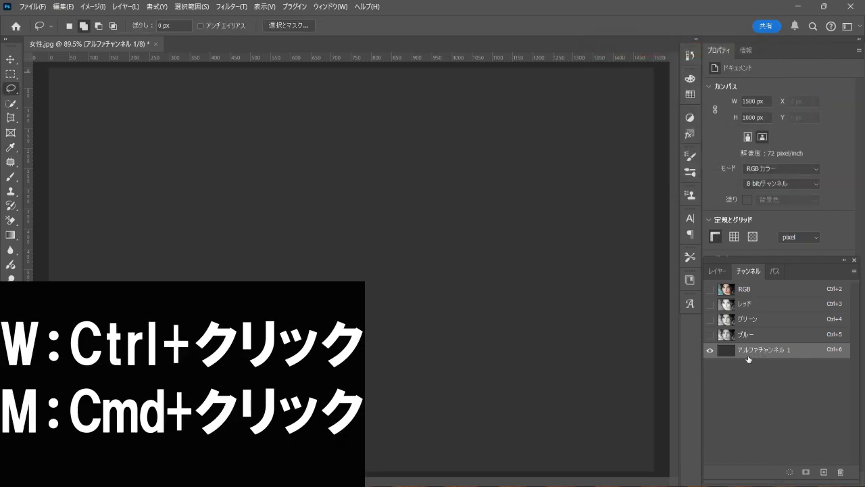
{"action": "left_click", "coordinate": [728, 351], "text": "ctrl"}
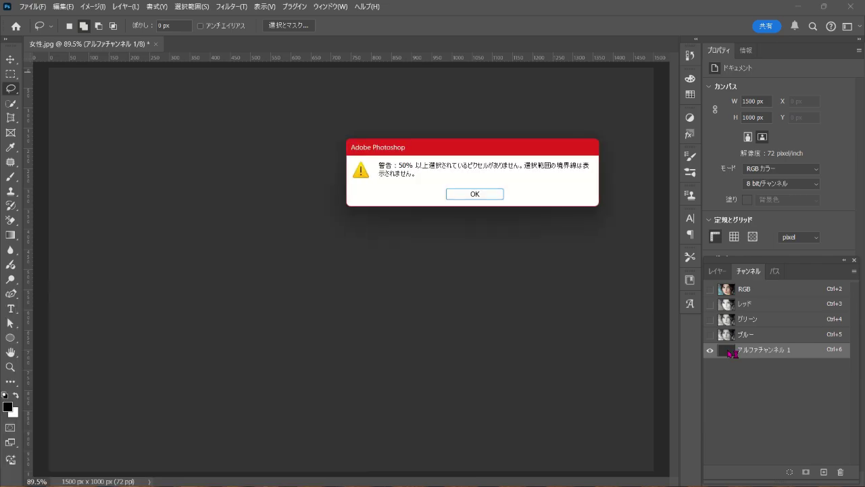
{"action": "left_click", "coordinate": [478, 194]}
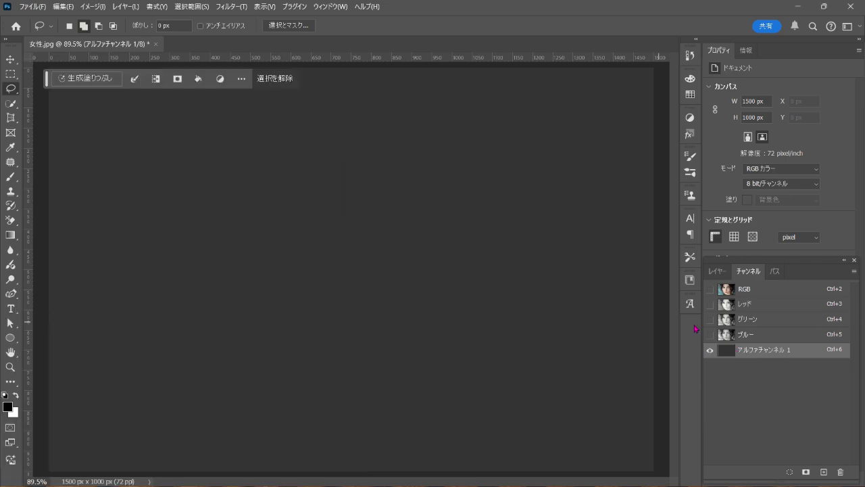
Step: Return to the full-colour RGB image and run Generative Fill on the loaded selection with the prompt "oil painting effect"
{"action": "left_click", "coordinate": [744, 291]}
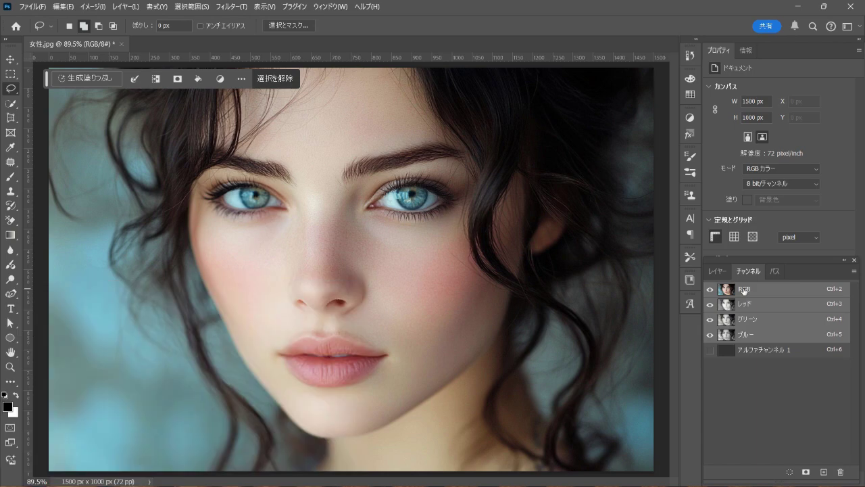
{"action": "left_click", "coordinate": [718, 271]}
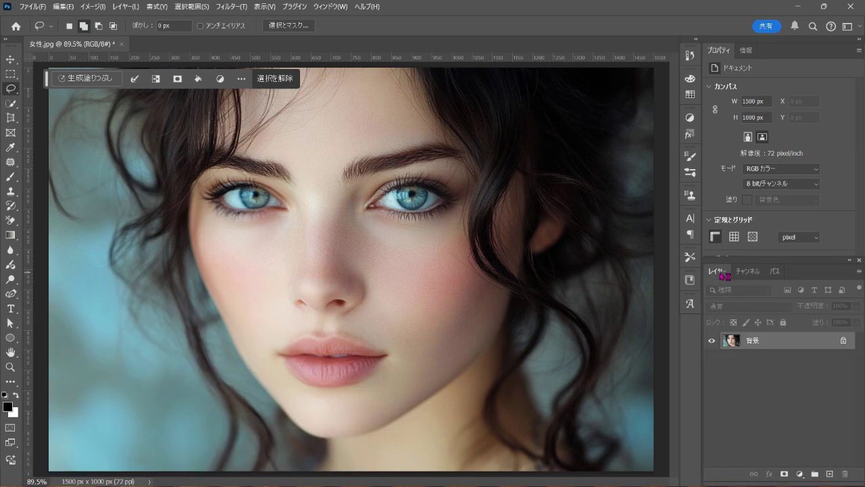
{"action": "left_click", "coordinate": [94, 80]}
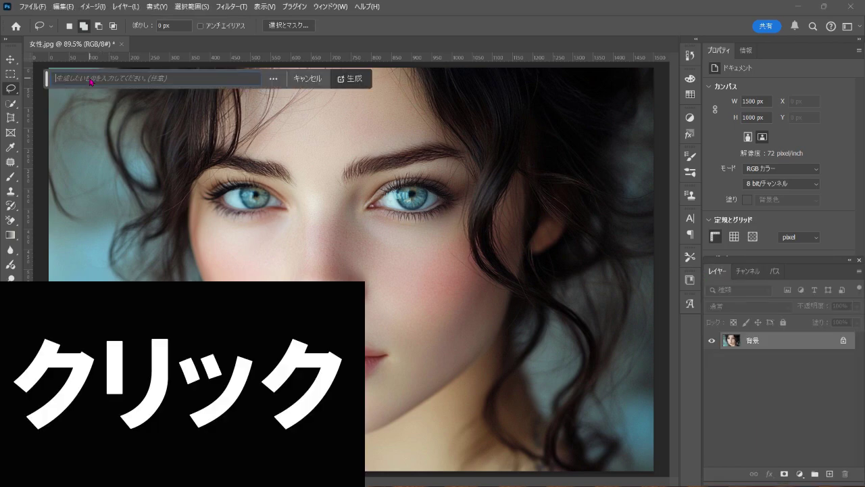
{"action": "type", "text": "oil painting e"}
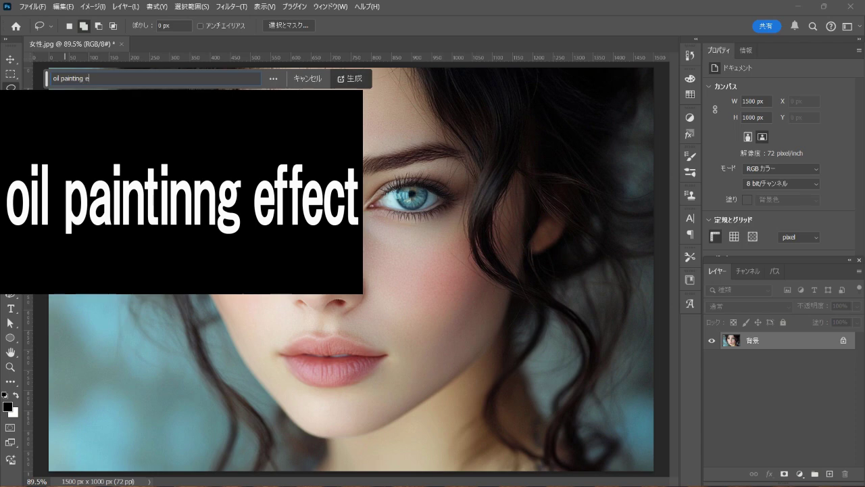
{"action": "type", "text": "ffect"}
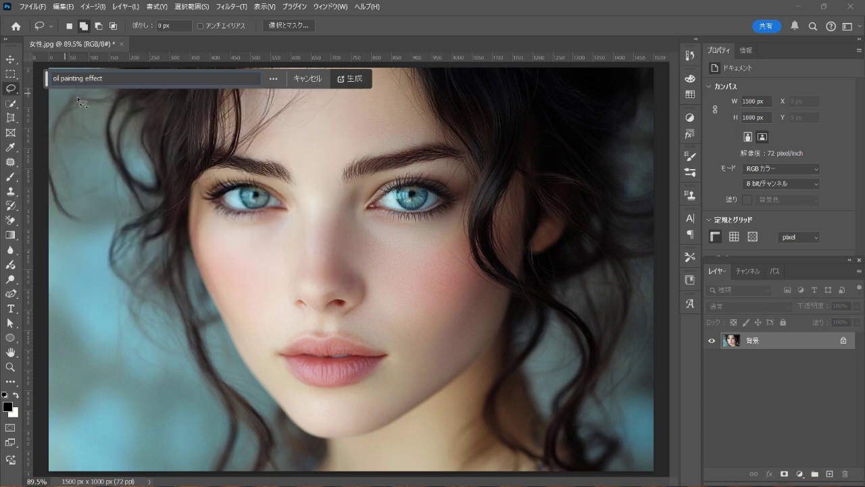
{"action": "left_click", "coordinate": [358, 80]}
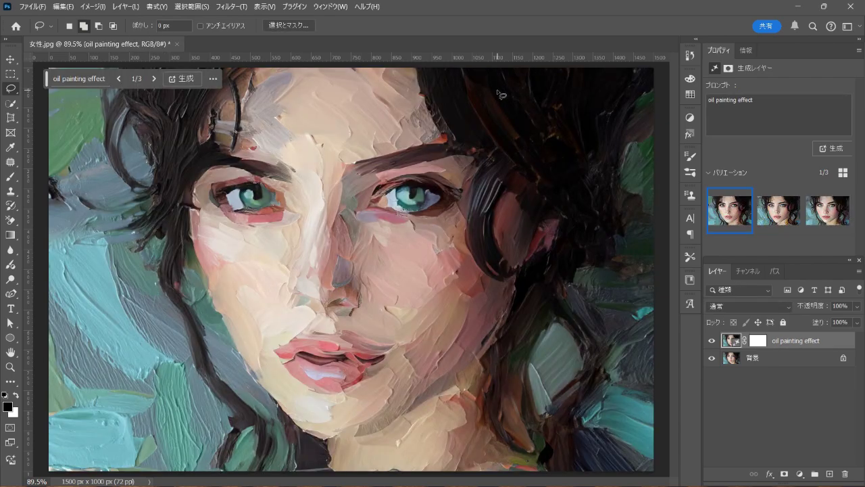
Step: Choose the third generated oil painting variation and compare it with the original portrait
{"action": "left_click", "coordinate": [776, 216]}
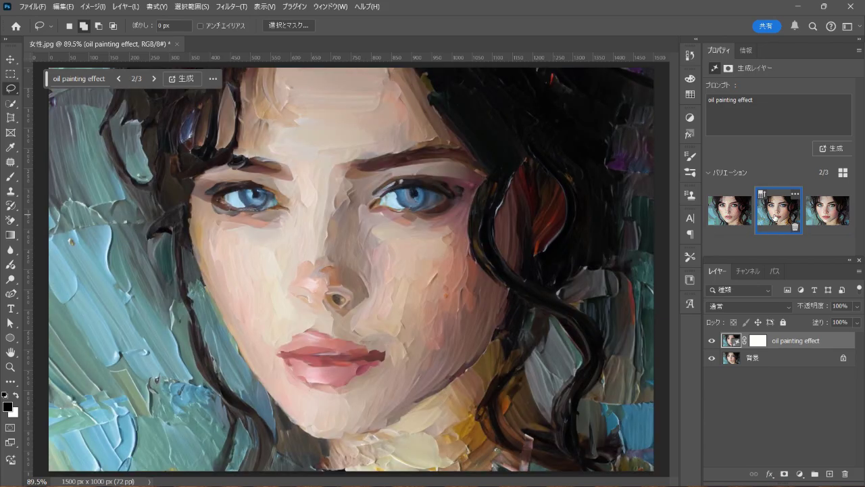
{"action": "left_click", "coordinate": [824, 216]}
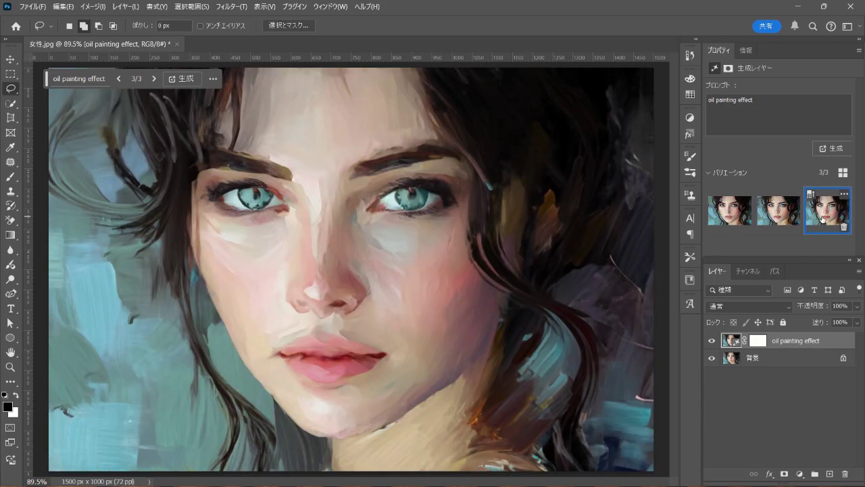
{"action": "left_click", "coordinate": [713, 341]}
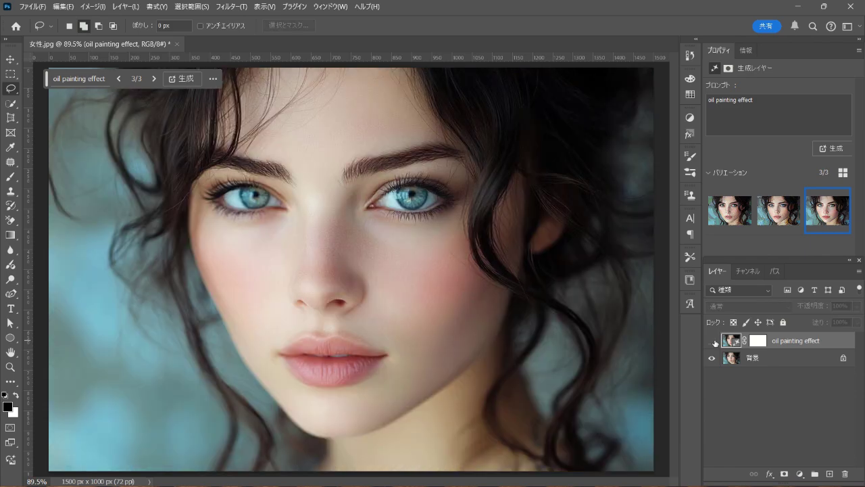
{"action": "left_click", "coordinate": [712, 341]}
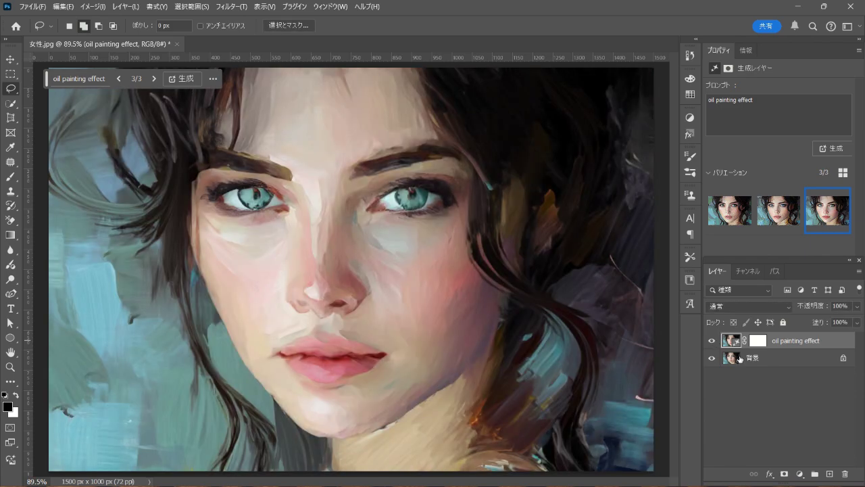
Step: Hide the oil painting effect layer and the background layer, and add a new empty layer above them
{"action": "left_click", "coordinate": [713, 341]}
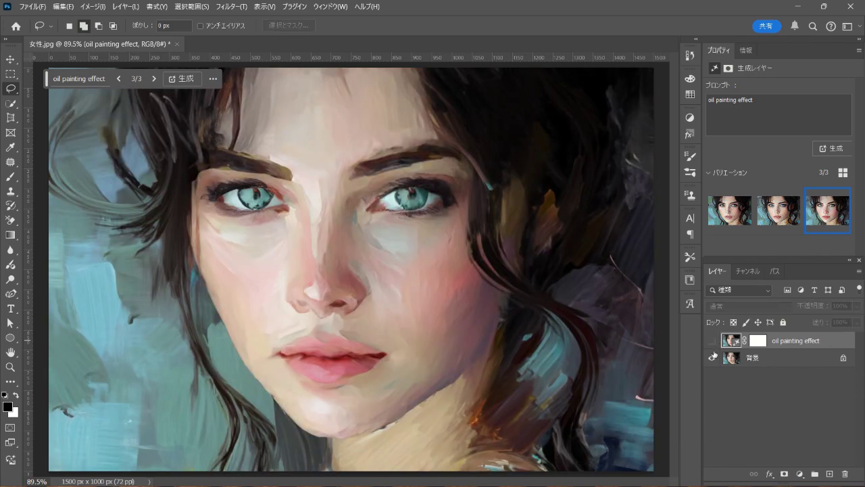
{"action": "left_click", "coordinate": [712, 359]}
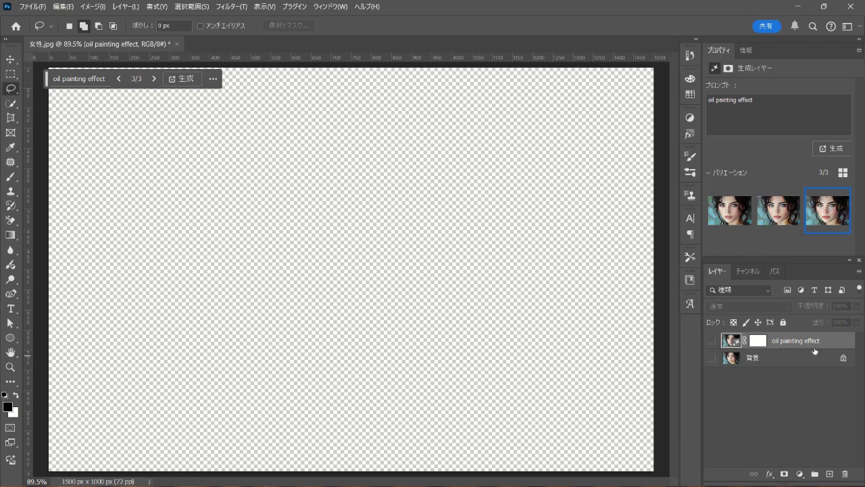
{"action": "left_click", "coordinate": [829, 473]}
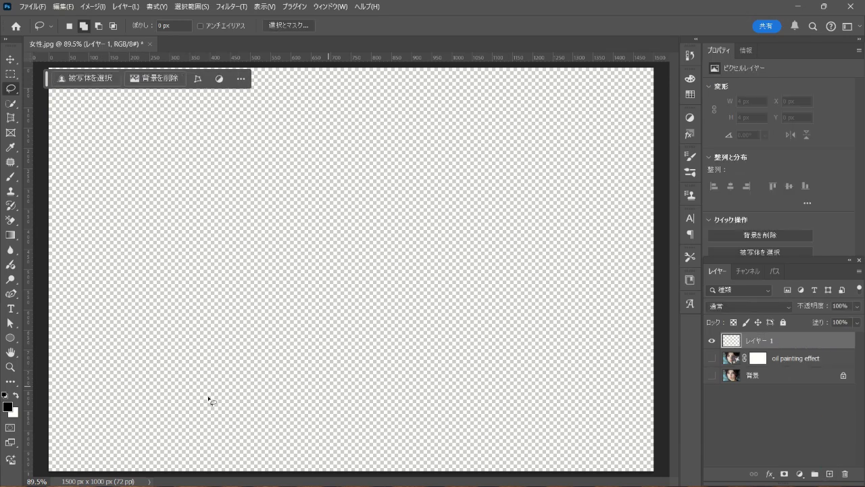
Step: Set the foreground colour to a neutral grey with 42% brightness (6b6b6b) and fill the new layer with it
{"action": "left_click", "coordinate": [11, 407]}
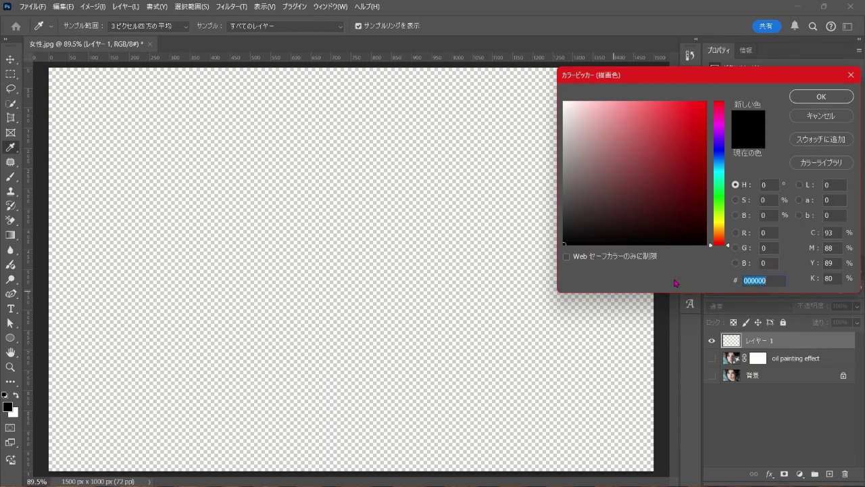
{"action": "left_click", "coordinate": [768, 215]}
{"action": "type", "text": "42"}
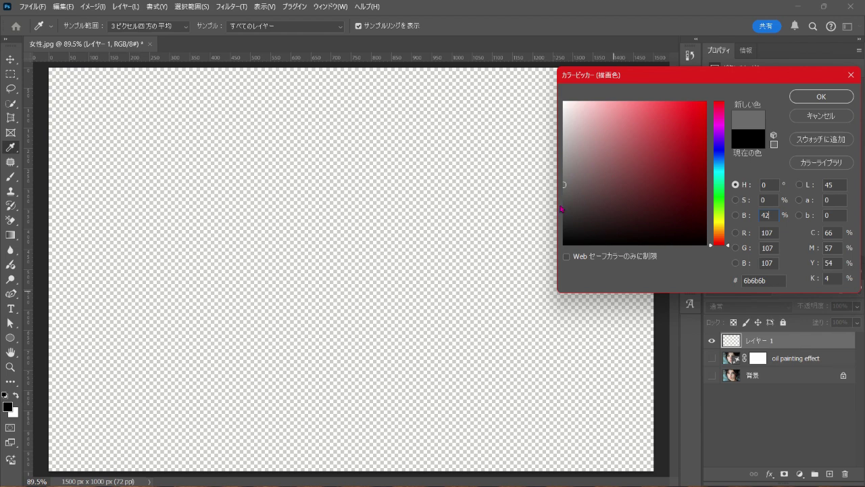
{"action": "left_click", "coordinate": [820, 96]}
{"action": "key", "text": "l"}
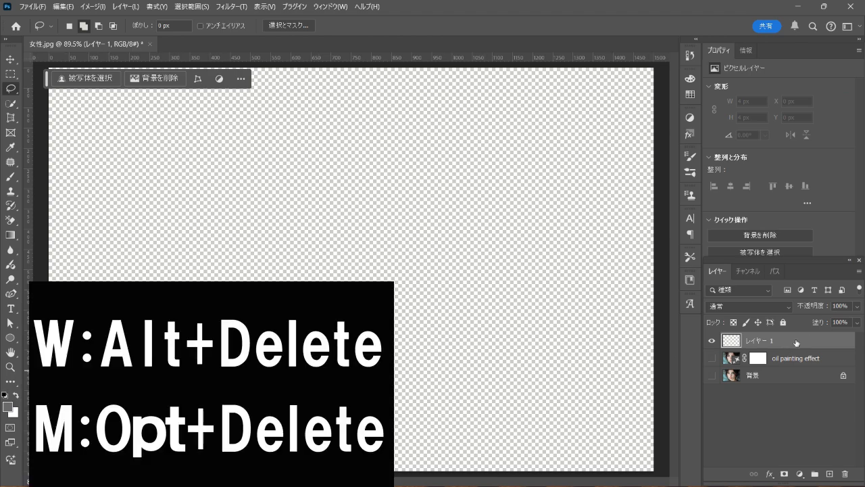
{"action": "key", "text": "alt+Delete"}
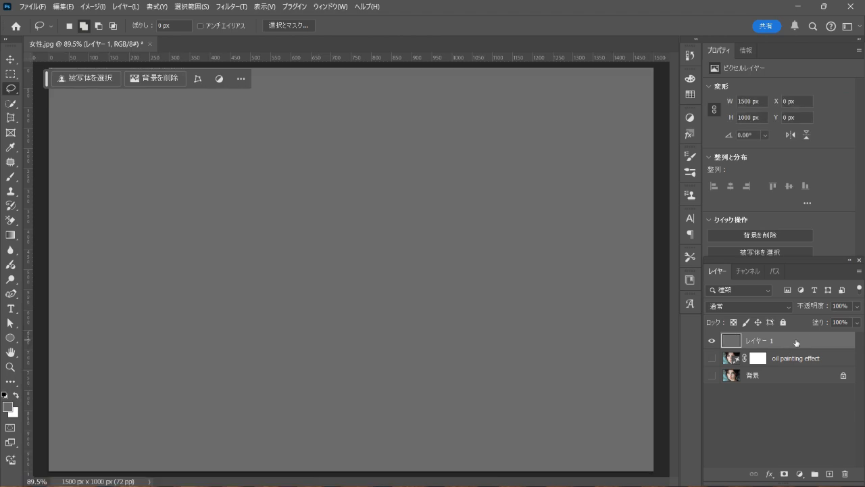
Step: Add another layer filled with the white background colour and apply 10% Gaussian greyscale noise to it
{"action": "left_click", "coordinate": [829, 474]}
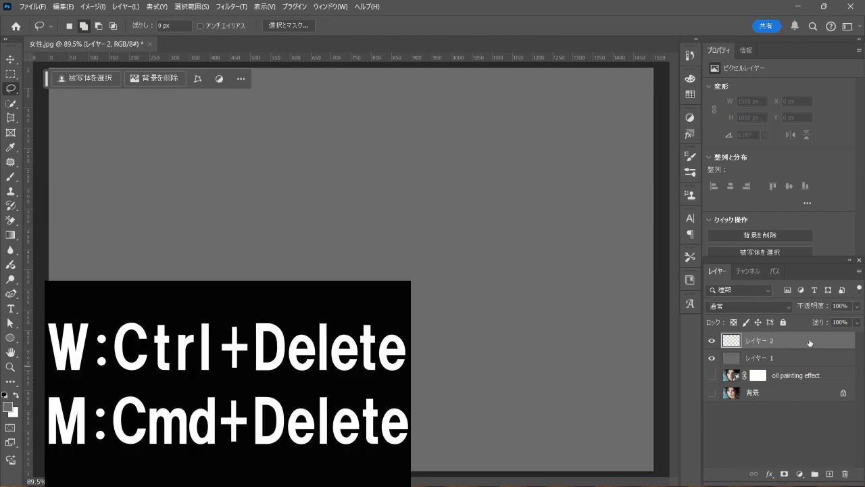
{"action": "key", "text": "ctrl+Delete"}
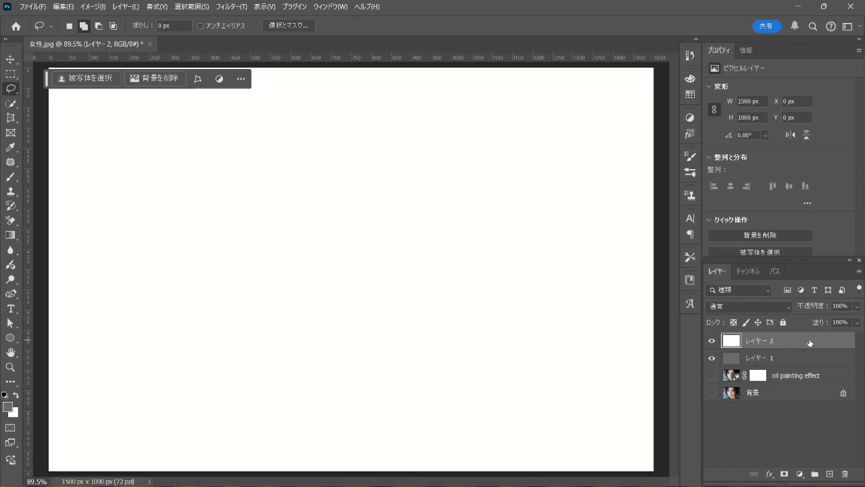
{"action": "left_click", "coordinate": [230, 7]}
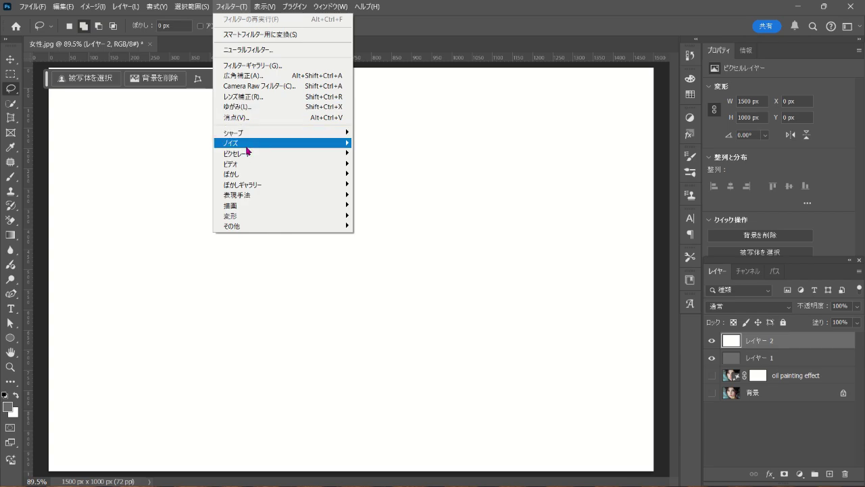
{"action": "mouse_move", "coordinate": [247, 147]}
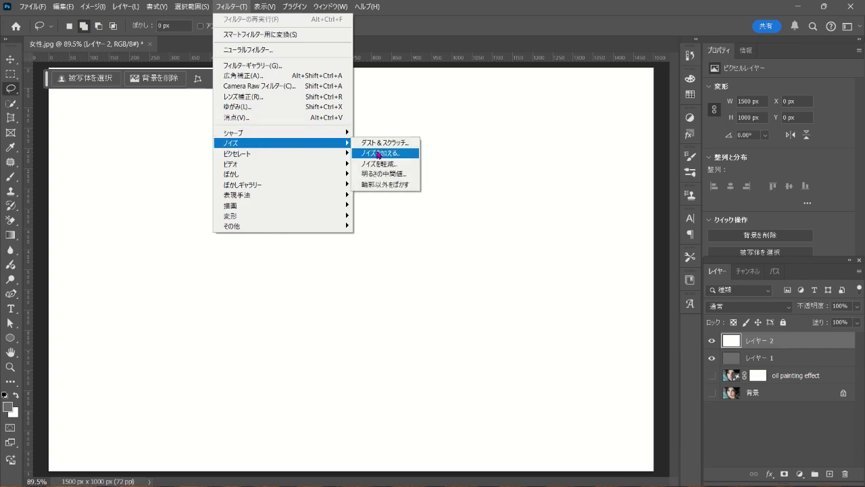
{"action": "left_click", "coordinate": [408, 154]}
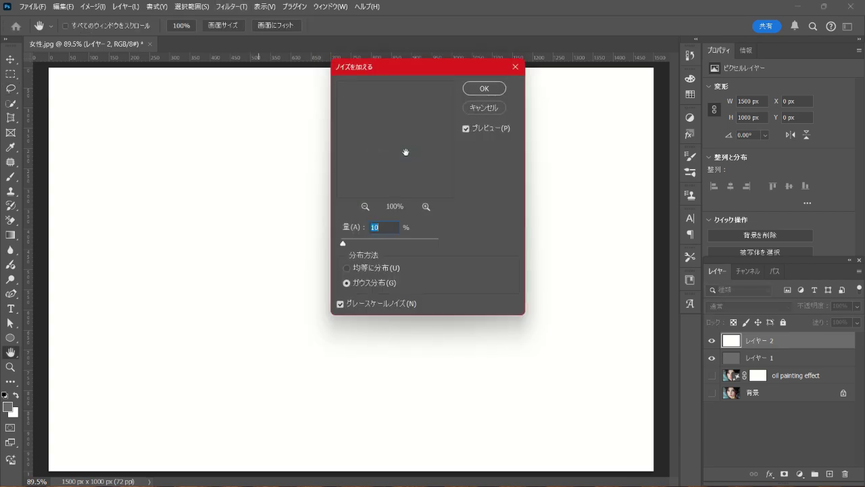
{"action": "left_click_drag", "start_coordinate": [452, 72], "coordinate": [612, 56]}
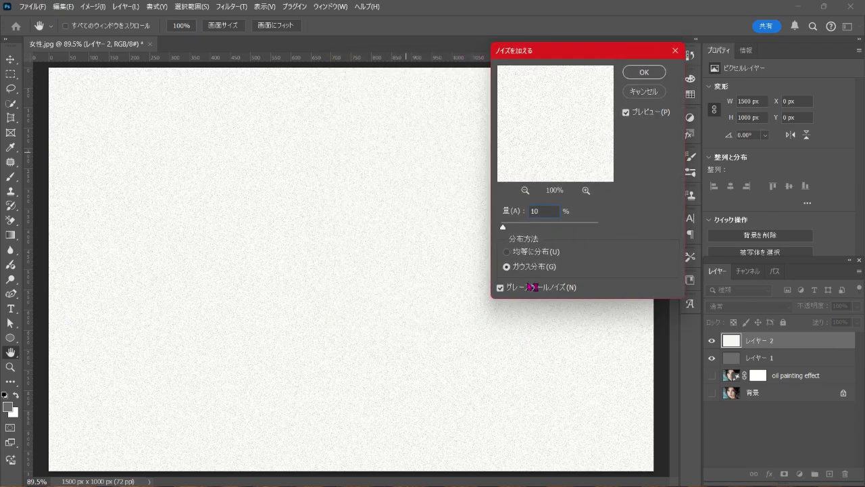
{"action": "left_click", "coordinate": [650, 75]}
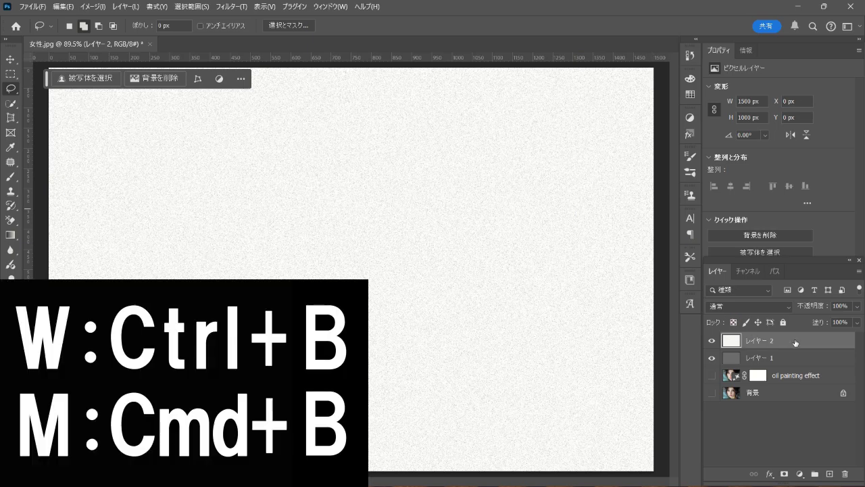
Step: Shift the noisy white layer's midtones toward yellow with a Color Balance yellow–blue level of -55
{"action": "key", "text": "ctrl+b"}
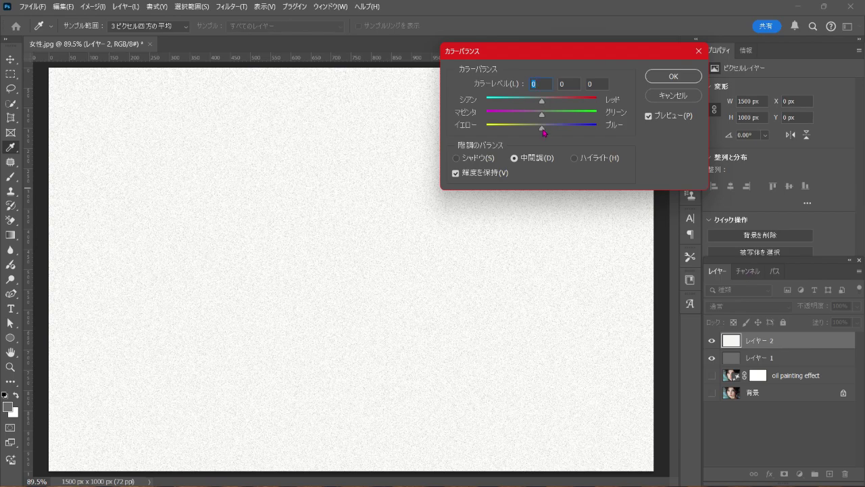
{"action": "left_click_drag", "start_coordinate": [544, 133], "coordinate": [515, 128]}
{"action": "left_click_drag", "start_coordinate": [512, 127], "coordinate": [512, 126]}
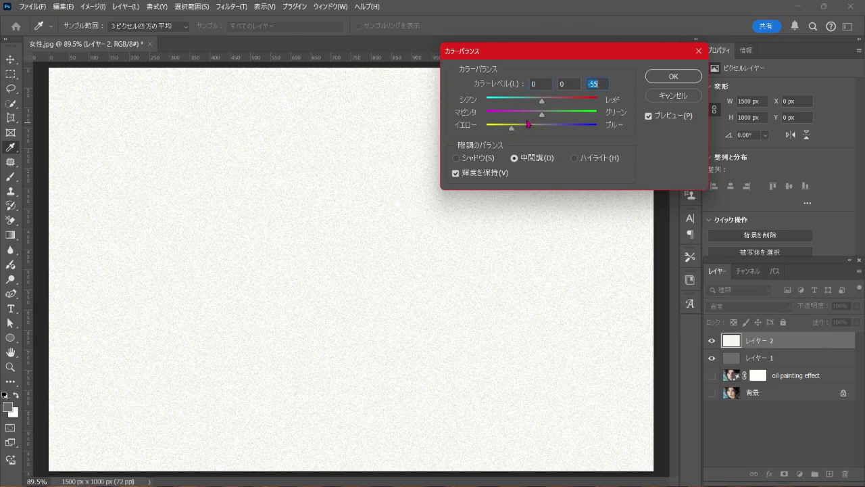
{"action": "left_click", "coordinate": [604, 83]}
{"action": "left_click", "coordinate": [667, 79]}
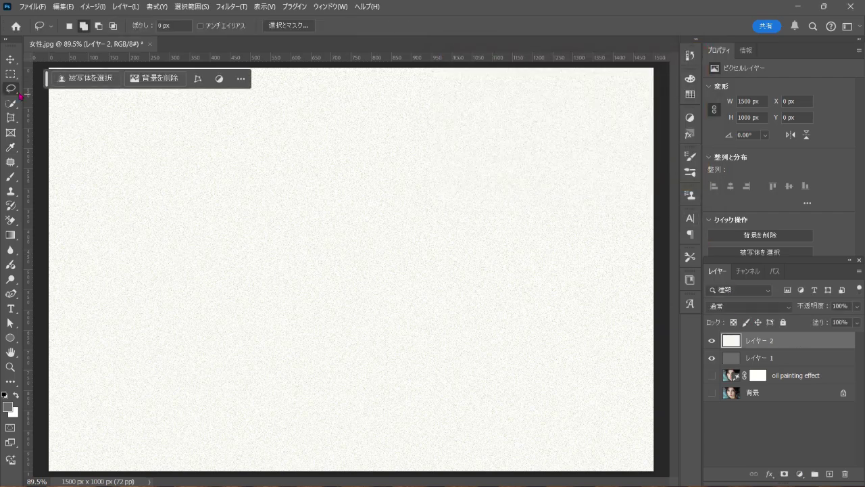
Step: Draw a freehand Lasso selection about 738 px wide over the canvas's left half, with an irregular torn-looking vertical edge
{"action": "right_click", "coordinate": [19, 91]}
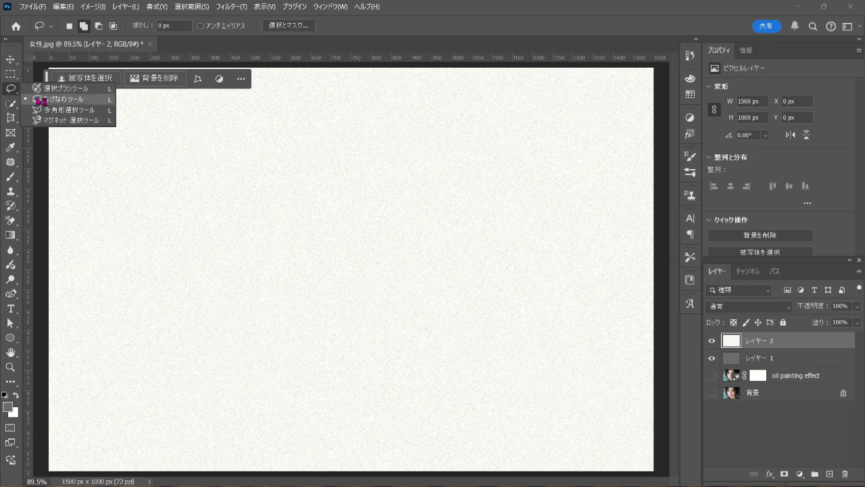
{"action": "left_click", "coordinate": [89, 101]}
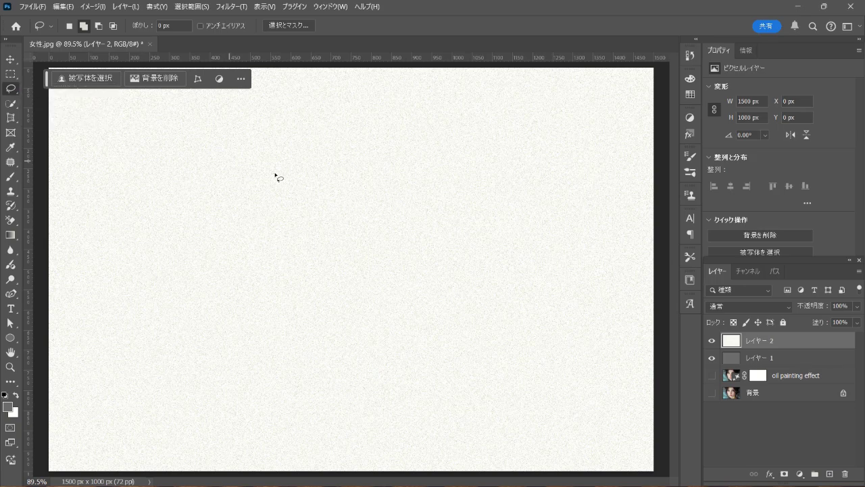
{"action": "key", "text": "ctrl+minus"}
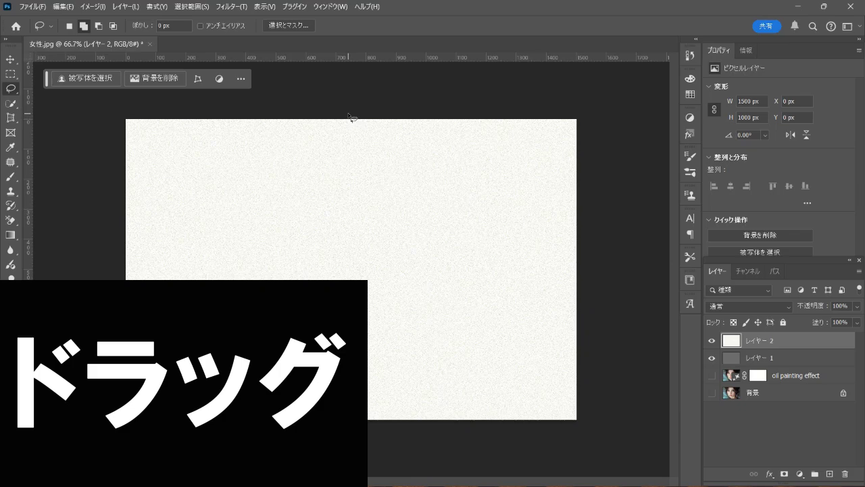
{"action": "mouse_move", "coordinate": [346, 118]}
{"action": "left_mouse_down"}
{"action": "mouse_move", "coordinate": [342, 204]}
{"action": "mouse_move", "coordinate": [332, 214]}
{"action": "mouse_move", "coordinate": [345, 246]}
{"action": "mouse_move", "coordinate": [335, 259]}
{"action": "mouse_move", "coordinate": [341, 308]}
{"action": "mouse_move", "coordinate": [332, 359]}
{"action": "mouse_move", "coordinate": [347, 413]}
{"action": "mouse_move", "coordinate": [240, 458]}
{"action": "mouse_move", "coordinate": [115, 434]}
{"action": "mouse_move", "coordinate": [89, 399]}
{"action": "mouse_move", "coordinate": [66, 153]}
{"action": "mouse_move", "coordinate": [70, 107]}
{"action": "mouse_move", "coordinate": [86, 92]}
{"action": "mouse_move", "coordinate": [349, 122]}
{"action": "left_mouse_up"}
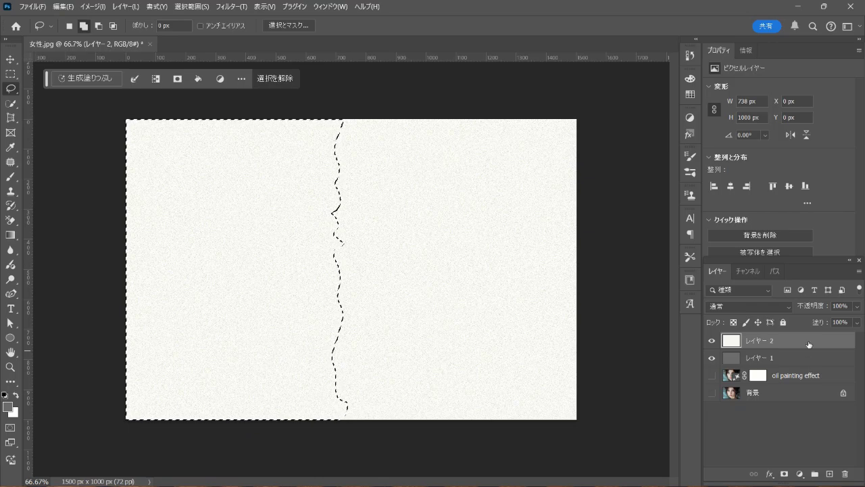
Step: Mask the noisy white layer with the torn-edge selection and open the Spatter filter on its mask through the Filter Gallery
{"action": "left_click", "coordinate": [786, 475]}
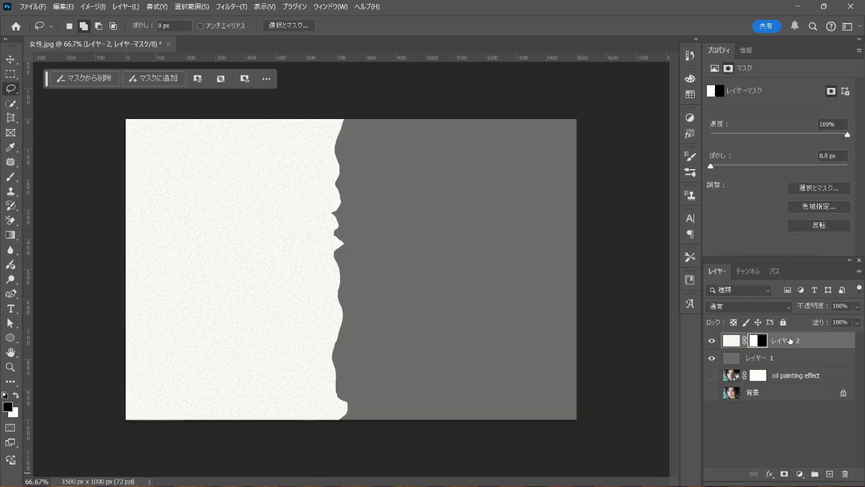
{"action": "left_click", "coordinate": [228, 6]}
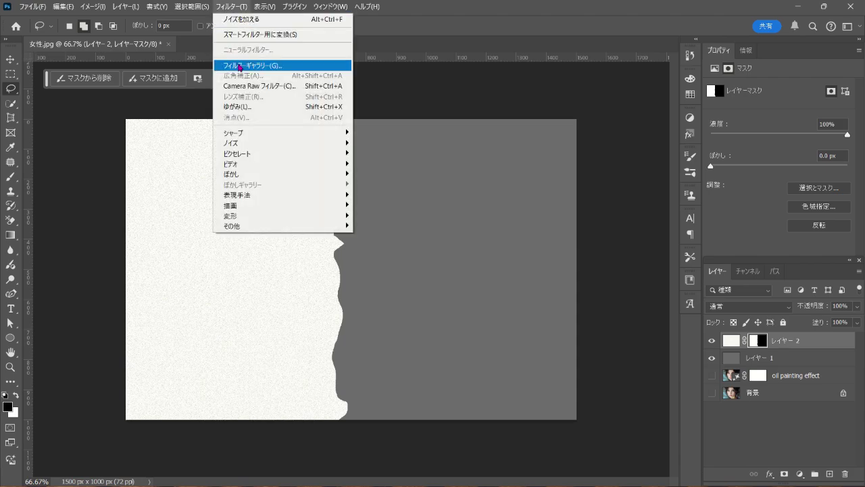
{"action": "left_click", "coordinate": [330, 69]}
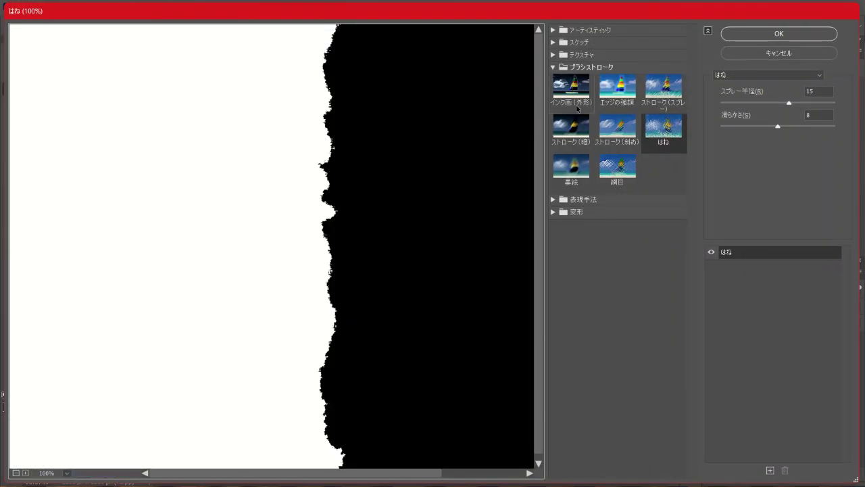
{"action": "left_click", "coordinate": [557, 70]}
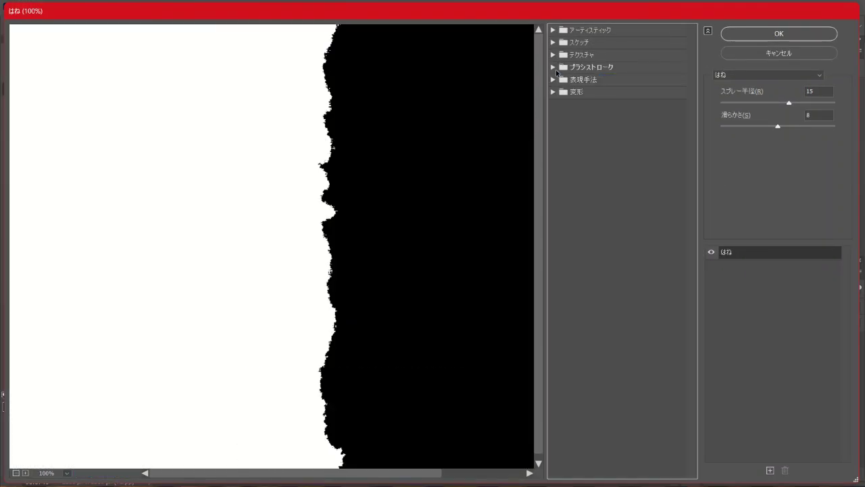
{"action": "key", "text": "ctrl+minus"}
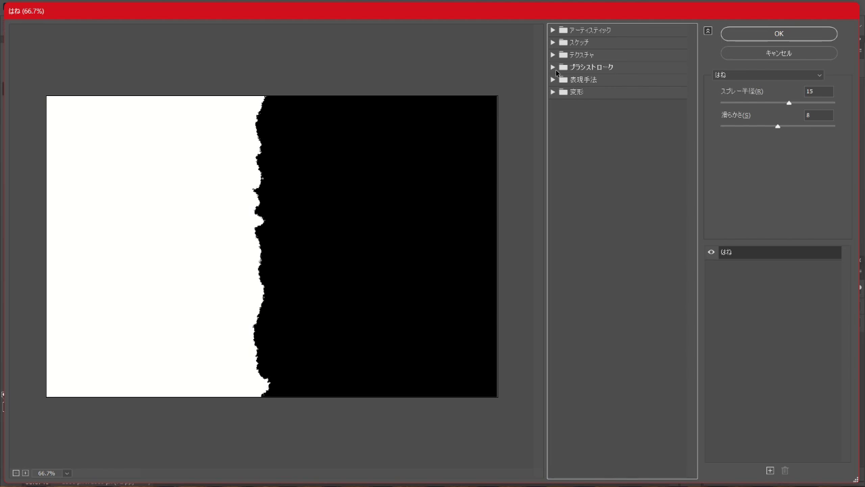
{"action": "left_click", "coordinate": [557, 70]}
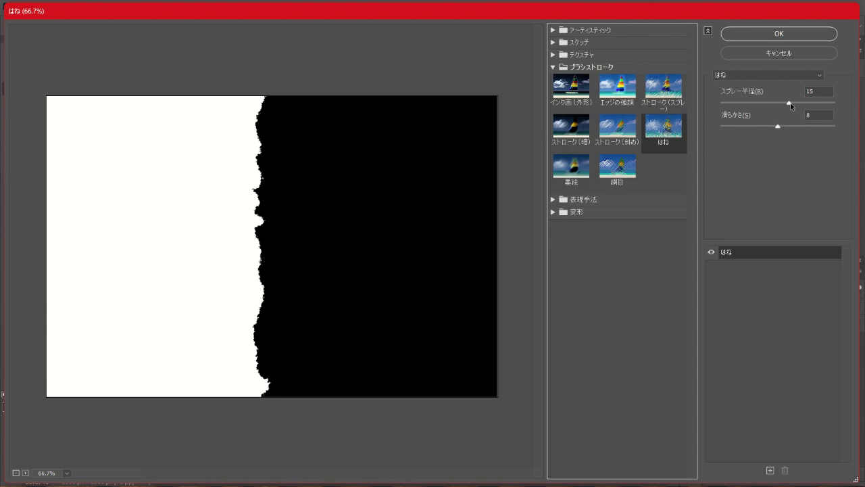
Step: Roughen the mask's torn edge by applying Spatter with a spray radius of 15 and smoothness of 8
{"action": "mouse_move", "coordinate": [791, 106]}
{"action": "left_mouse_down"}
{"action": "mouse_move", "coordinate": [777, 106]}
{"action": "mouse_move", "coordinate": [791, 107]}
{"action": "left_mouse_up"}
{"action": "key", "text": "ctrl"}
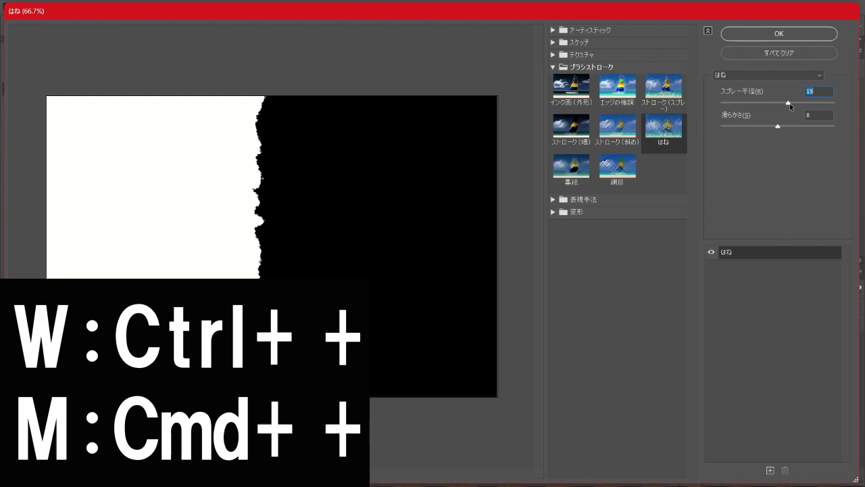
{"action": "key", "text": "ctrl+plus"}
{"action": "key", "text": "ctrl+plus"}
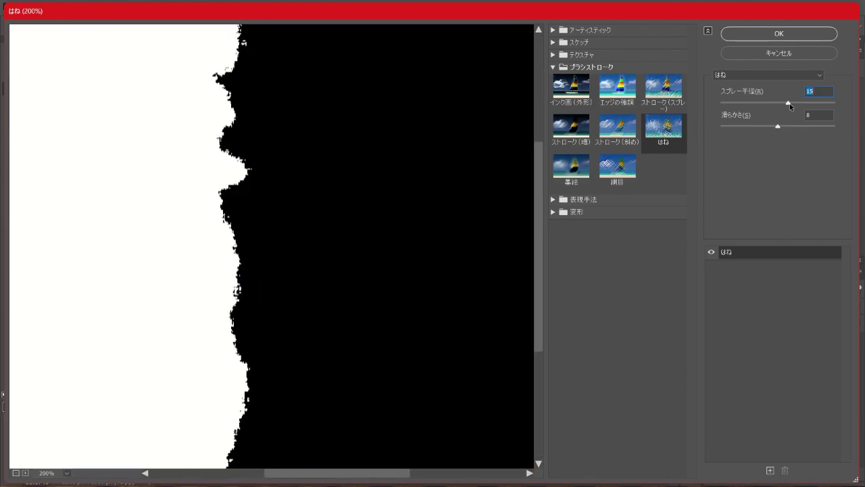
{"action": "left_click_drag", "start_coordinate": [790, 107], "coordinate": [814, 106]}
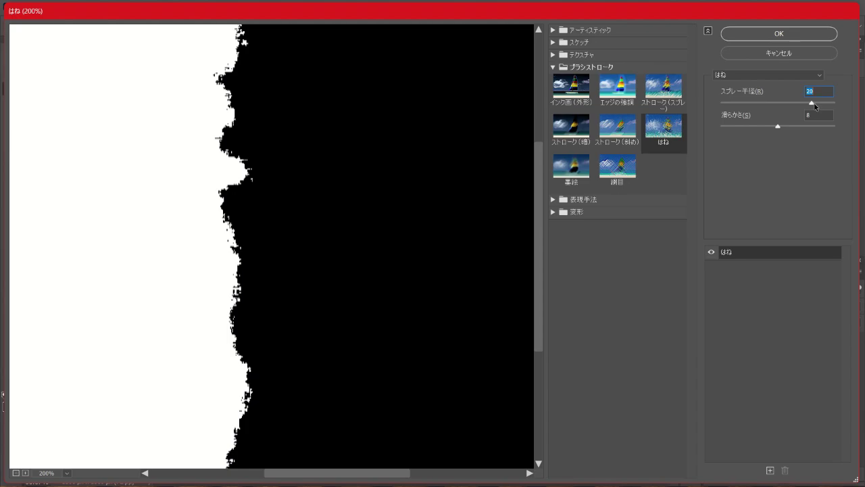
{"action": "left_click_drag", "start_coordinate": [812, 106], "coordinate": [779, 126]}
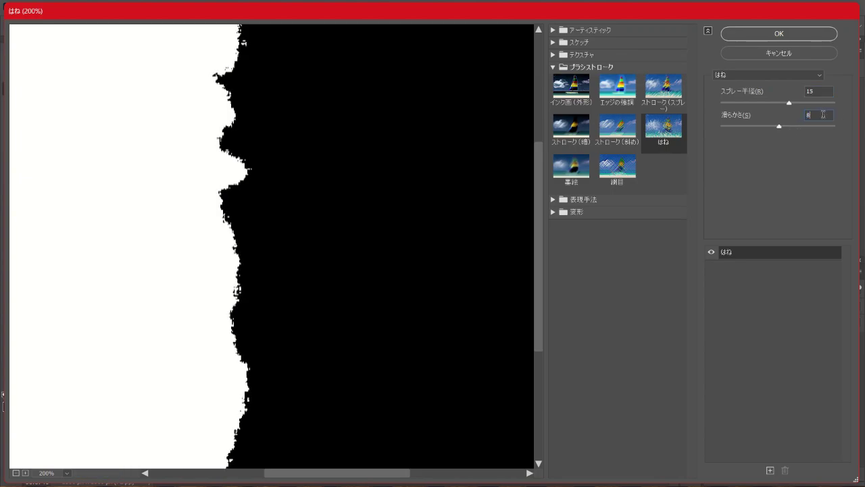
{"action": "left_click", "coordinate": [785, 33]}
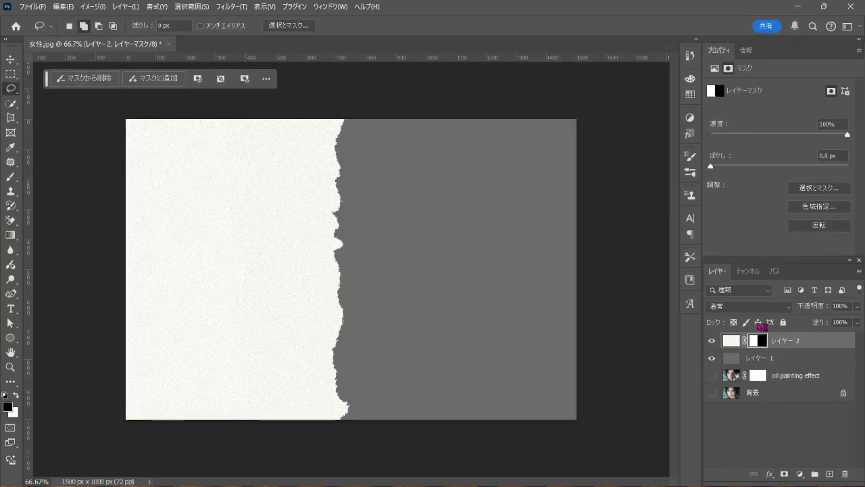
Step: Duplicate the masked paper layer and darken the copy with Levels: midtone input 0.61 and white output level 243
{"action": "key", "text": "ctrl+0"}
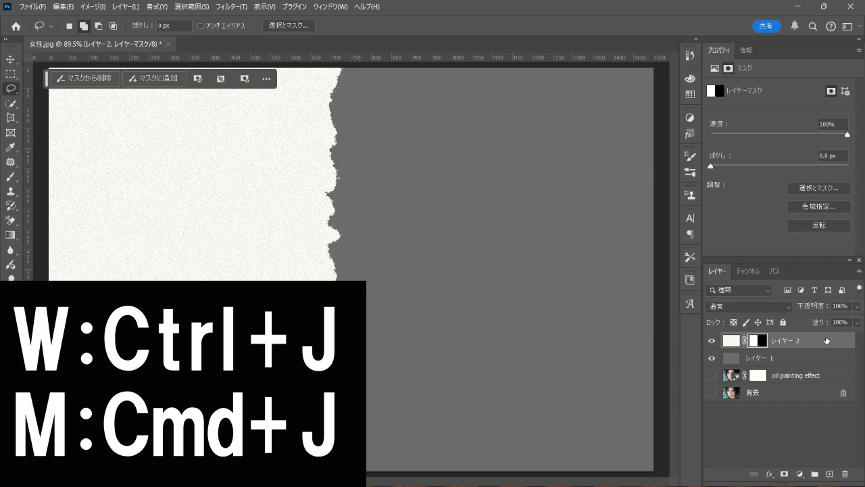
{"action": "key", "text": "ctrl+j"}
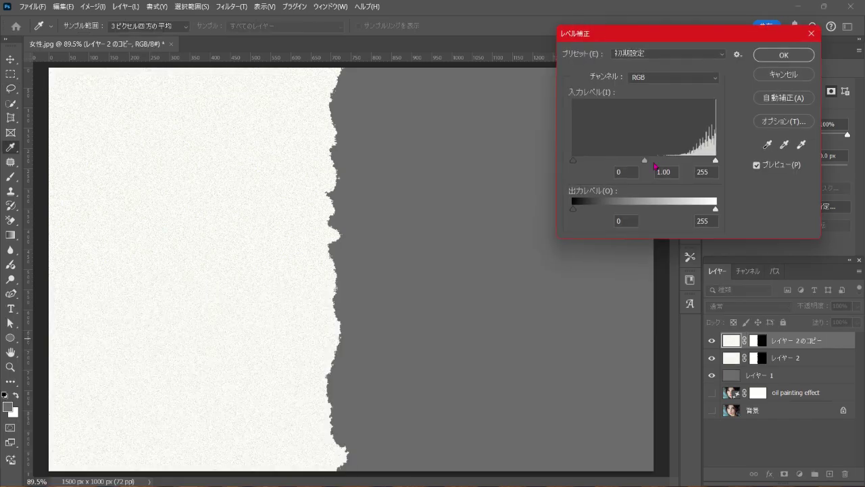
{"action": "left_click_drag", "start_coordinate": [646, 162], "coordinate": [667, 150]}
{"action": "left_click", "coordinate": [675, 172]}
{"action": "left_click", "coordinate": [716, 211]}
{"action": "left_click_drag", "start_coordinate": [716, 211], "coordinate": [709, 212]}
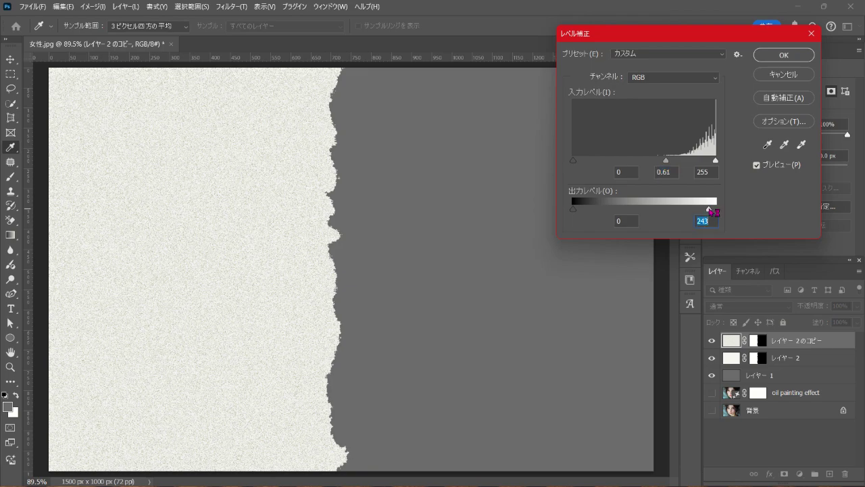
{"action": "left_click", "coordinate": [789, 60]}
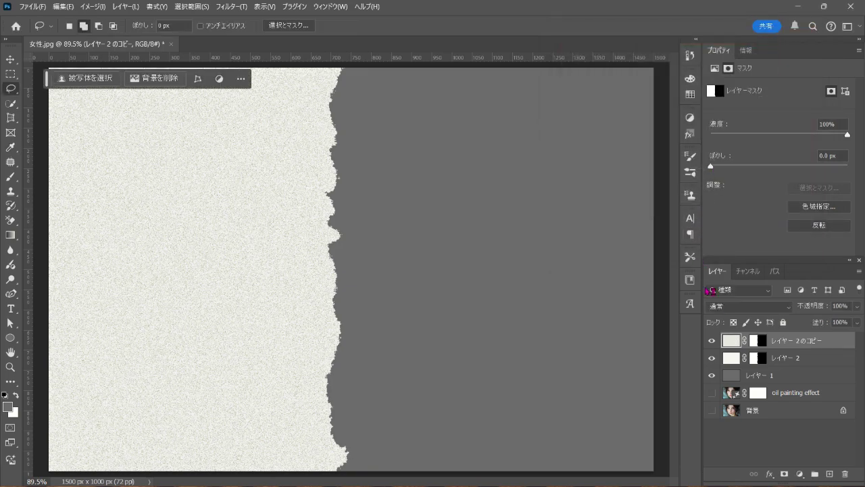
Step: Start a free transform on the duplicate paper layer and scale it proportionally to 105.95% about its centre
{"action": "key", "text": "ctrl+t"}
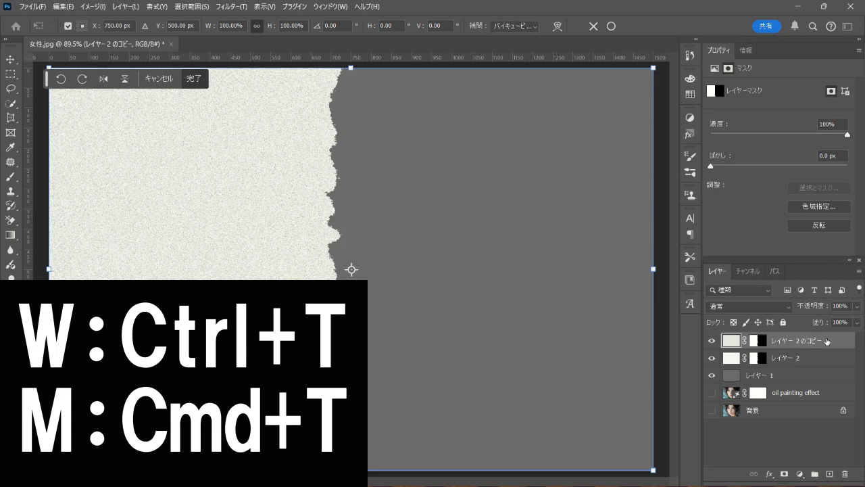
{"action": "key", "text": "ctrl+minus"}
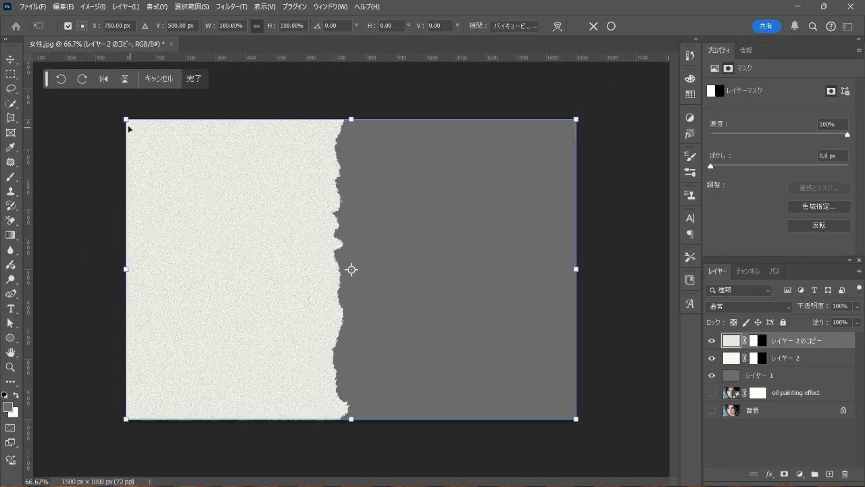
{"action": "left_click_drag", "start_coordinate": [125, 119], "coordinate": [106, 118]}
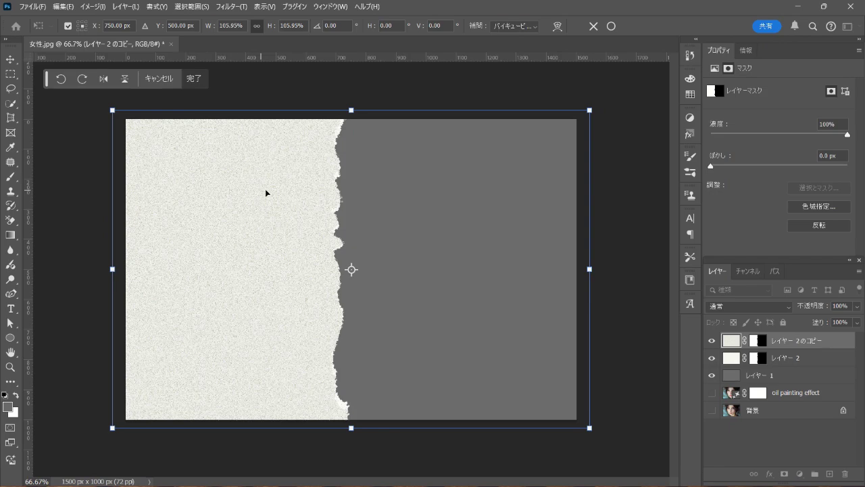
Step: Nudge the enlarged paper copy left to X 727 px to expose a white torn rim, and commit the transform
{"action": "left_click_drag", "start_coordinate": [275, 192], "coordinate": [275, 192]}
{"action": "key", "text": "Left"}
{"action": "key", "text": "Left"}
{"action": "key", "text": "Left"}
{"action": "key", "text": "Left"}
{"action": "key", "text": "Left"}
{"action": "key", "text": "Left"}
{"action": "key", "text": "ctrl+plus"}
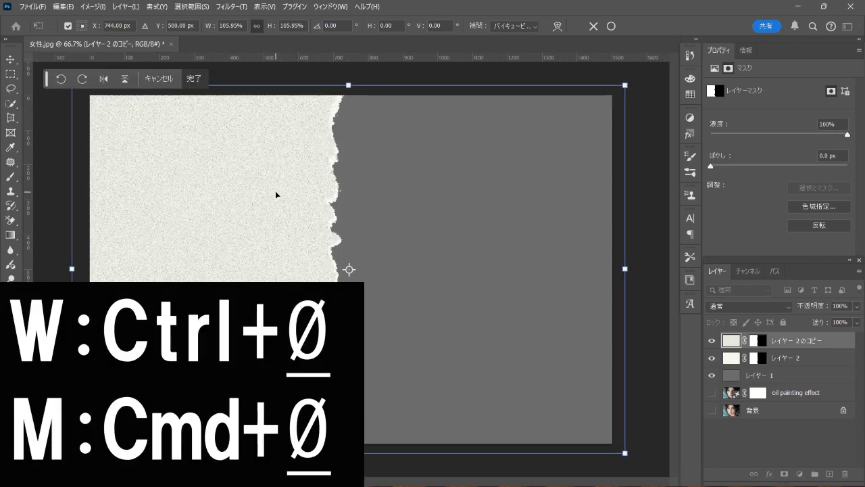
{"action": "key", "text": "Left"}
{"action": "key", "text": "Left"}
{"action": "key", "text": "Left"}
{"action": "key", "text": "Left"}
{"action": "key", "text": "Left"}
{"action": "key", "text": "Left"}
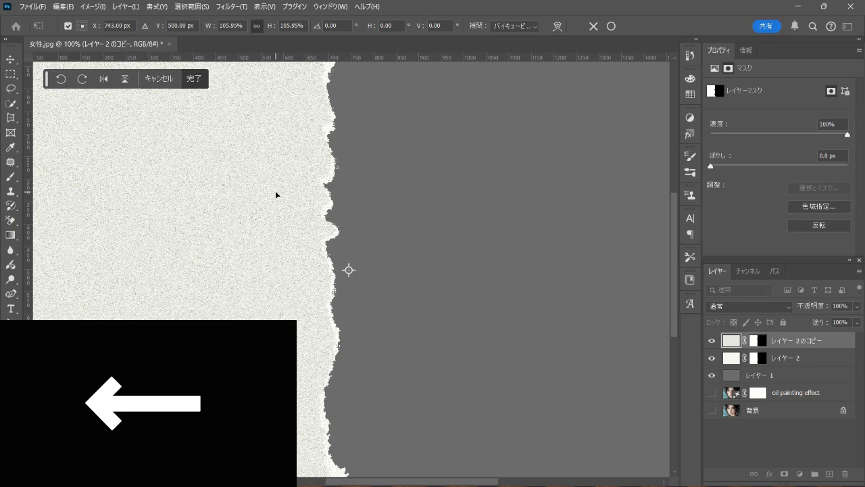
{"action": "key", "text": "Left"}
{"action": "key", "text": "Left"}
{"action": "key", "text": "Left"}
{"action": "key", "text": "Left"}
{"action": "key", "text": "Left"}
{"action": "key", "text": "Left"}
{"action": "key", "text": "Left"}
{"action": "key", "text": "Left"}
{"action": "key", "text": "Left"}
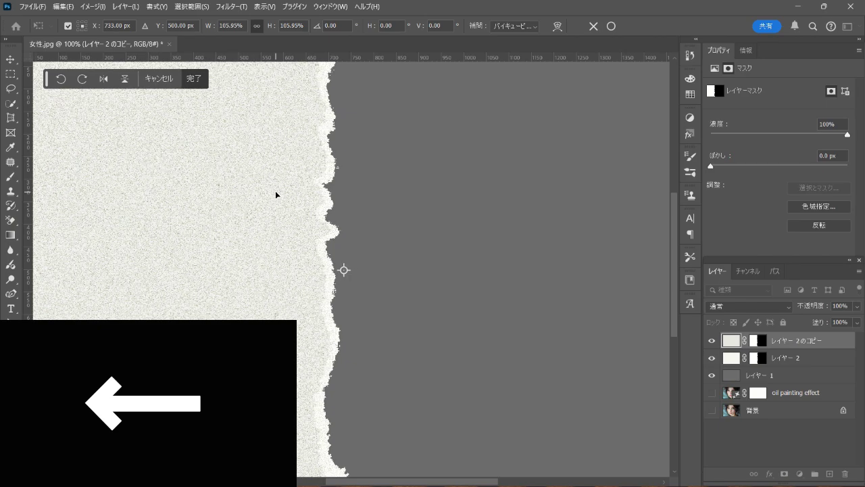
{"action": "key", "text": "Left"}
{"action": "key", "text": "Left"}
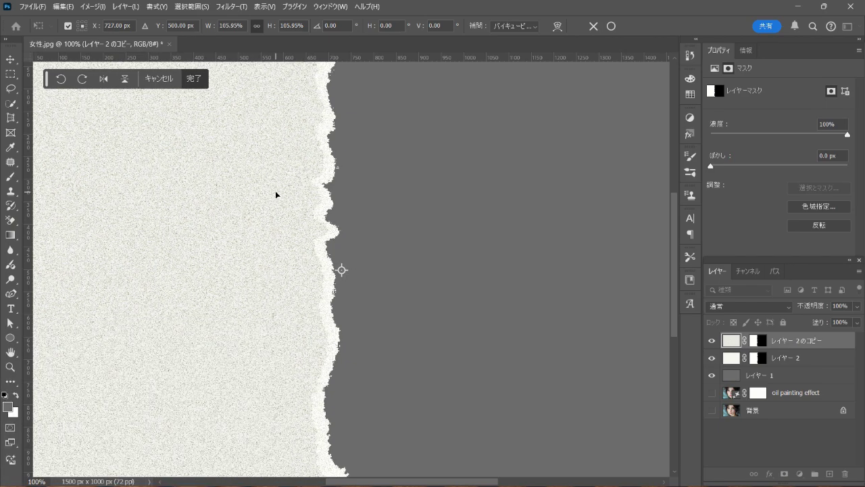
{"action": "left_click", "coordinate": [611, 26]}
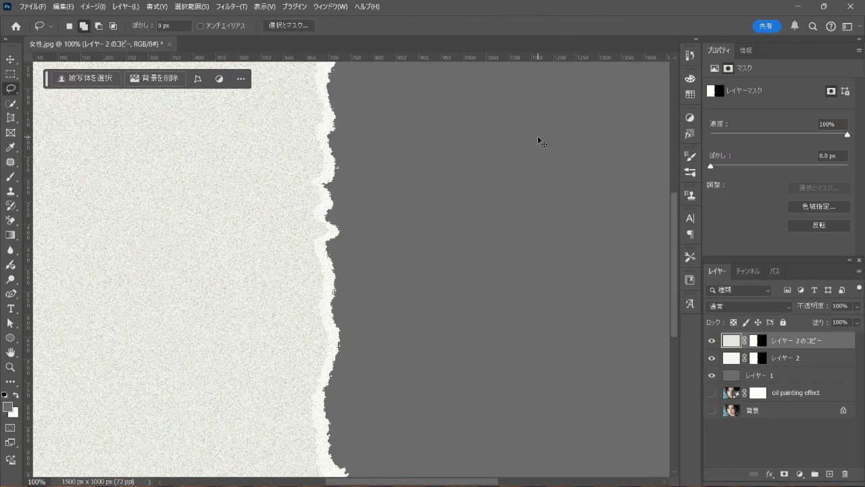
Step: Soften the duplicate paper layer's mask with a Gaussian Blur of 1.0 pixel radius
{"action": "key", "text": "ctrl+0"}
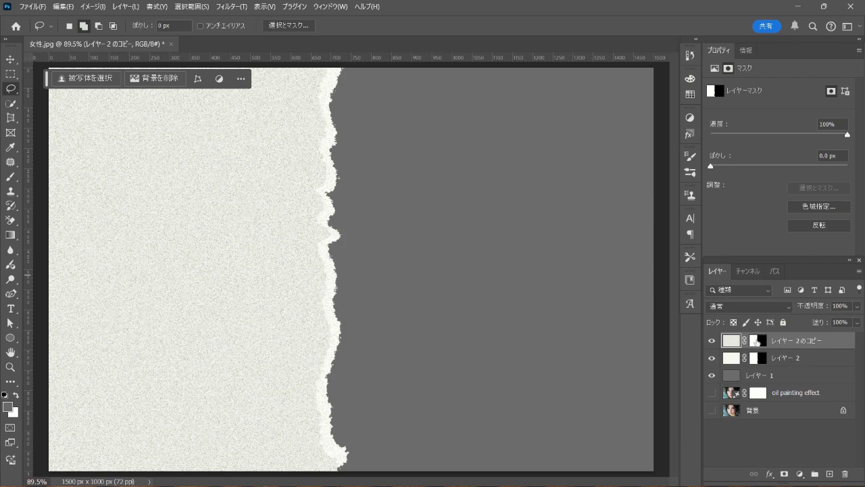
{"action": "left_click", "coordinate": [758, 340]}
{"action": "left_click", "coordinate": [233, 7]}
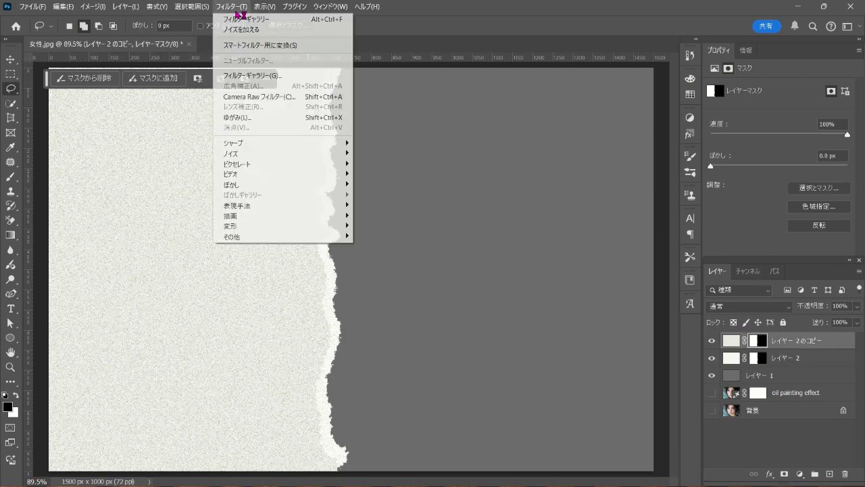
{"action": "mouse_move", "coordinate": [262, 185]}
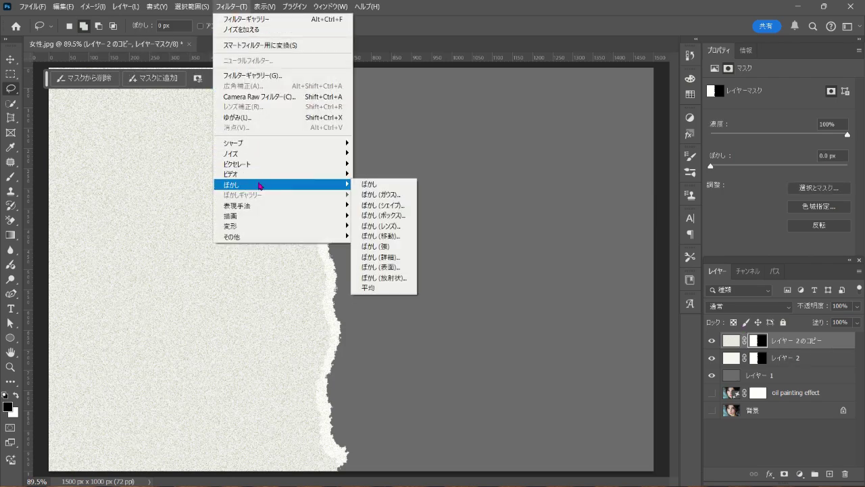
{"action": "left_click", "coordinate": [405, 196]}
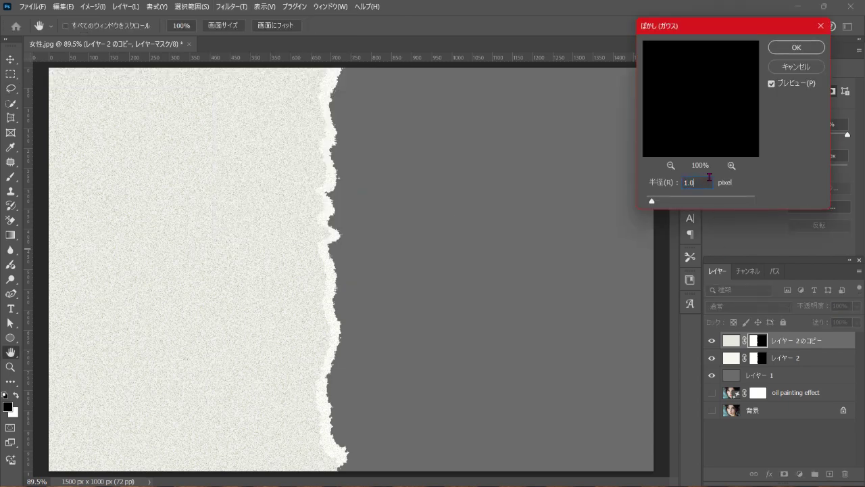
{"action": "left_click", "coordinate": [803, 50]}
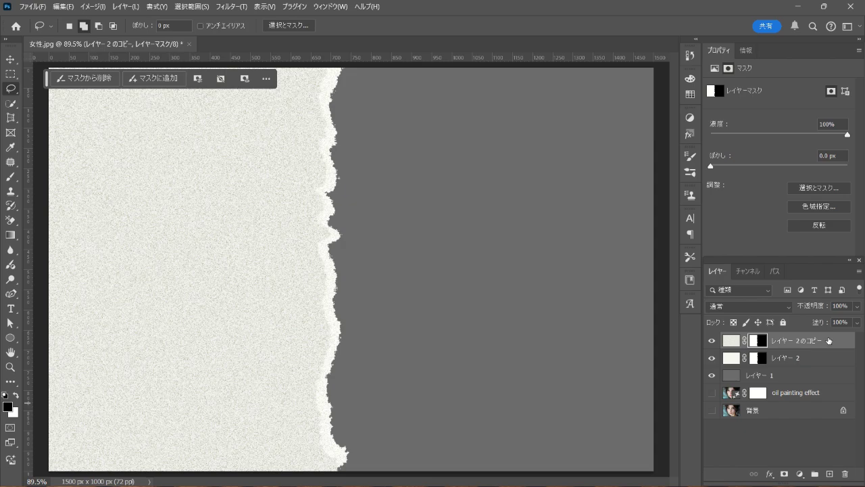
Step: Show the oil painting layer, unlock the background photo, move it to the top and clip it to the duplicate paper layer
{"action": "left_click", "coordinate": [712, 392]}
{"action": "left_click", "coordinate": [845, 412]}
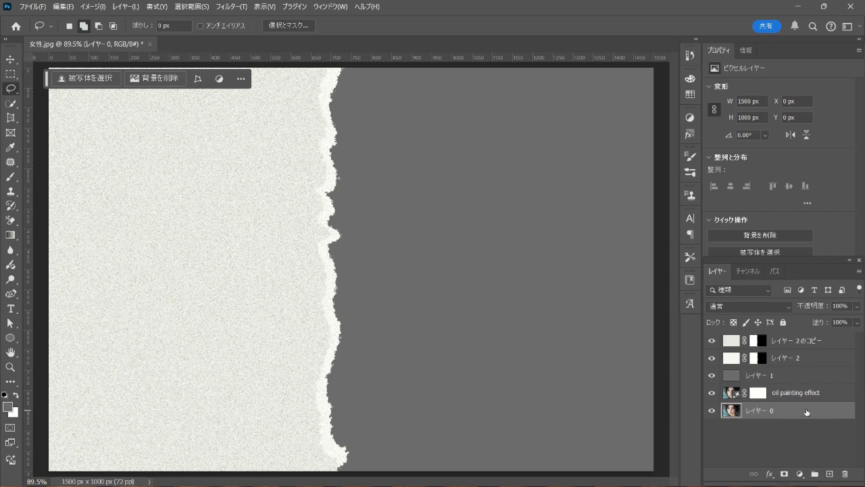
{"action": "left_click_drag", "start_coordinate": [806, 412], "coordinate": [808, 340]}
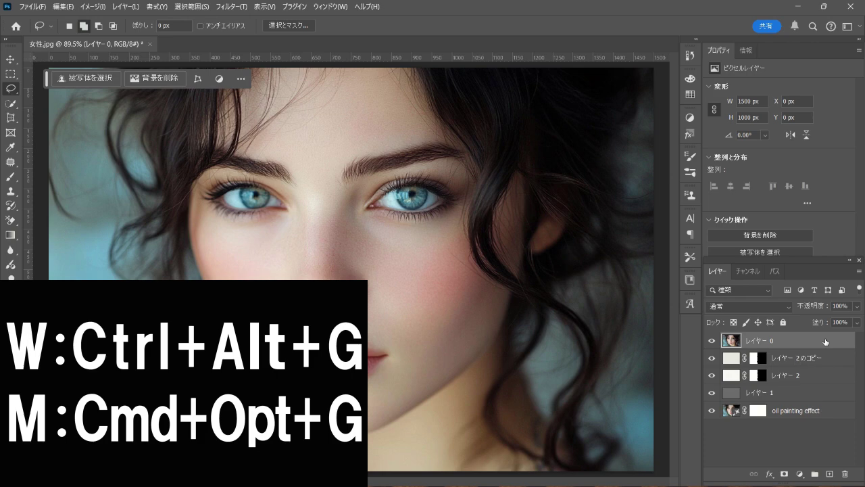
{"action": "key", "text": "ctrl+alt+g"}
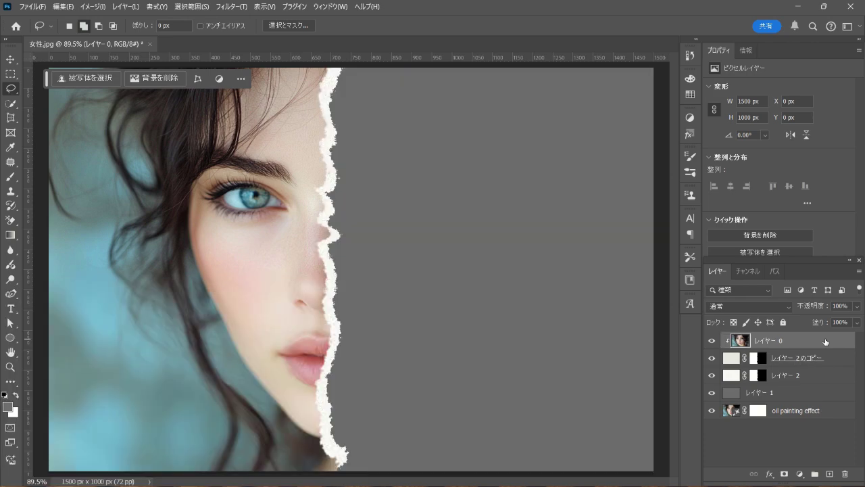
Step: Move the oil painting effect layer directly above the grey fill layer in the stack
{"action": "left_click", "coordinate": [789, 412]}
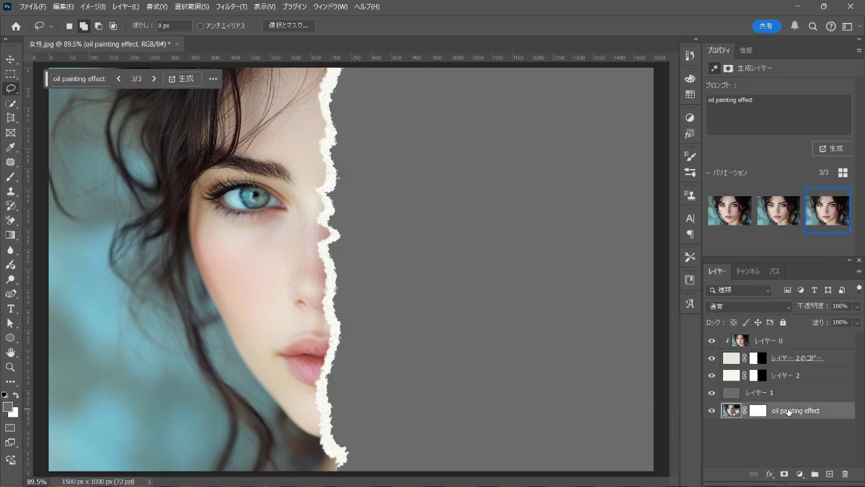
{"action": "left_click_drag", "start_coordinate": [789, 411], "coordinate": [787, 391]}
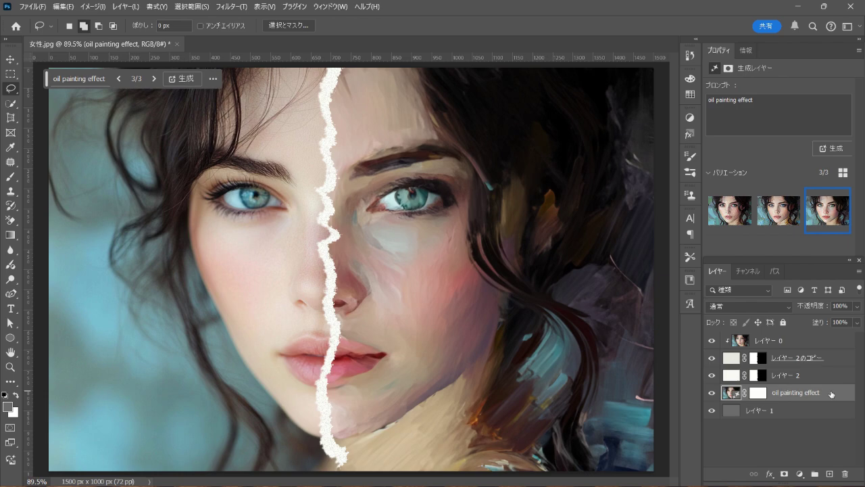
Step: Add a black Drop Shadow to the duplicate paper layer with 33% opacity, 180° angle, 8 px distance, 0% spread and 10 px size
{"action": "left_click", "coordinate": [801, 357]}
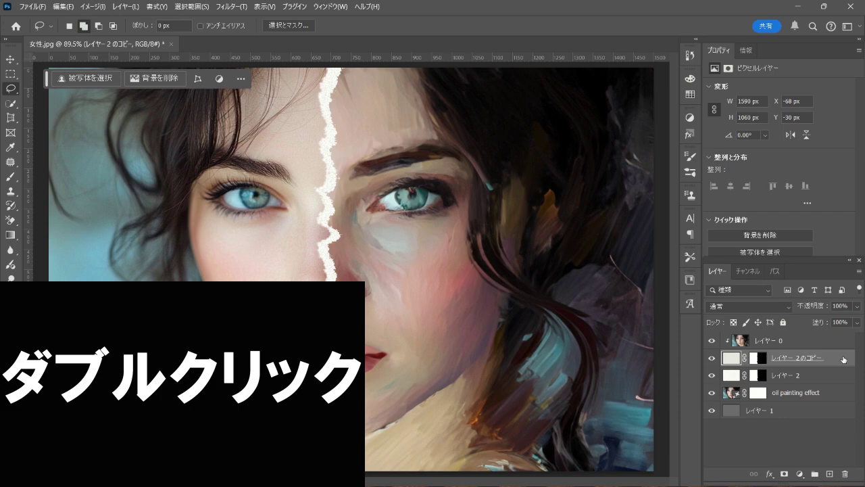
{"action": "double_click", "coordinate": [844, 359]}
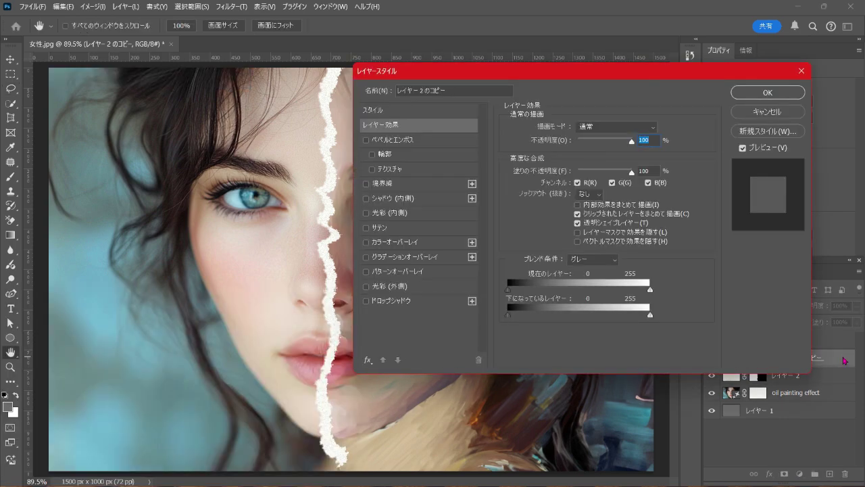
{"action": "left_click_drag", "start_coordinate": [449, 75], "coordinate": [562, 49]}
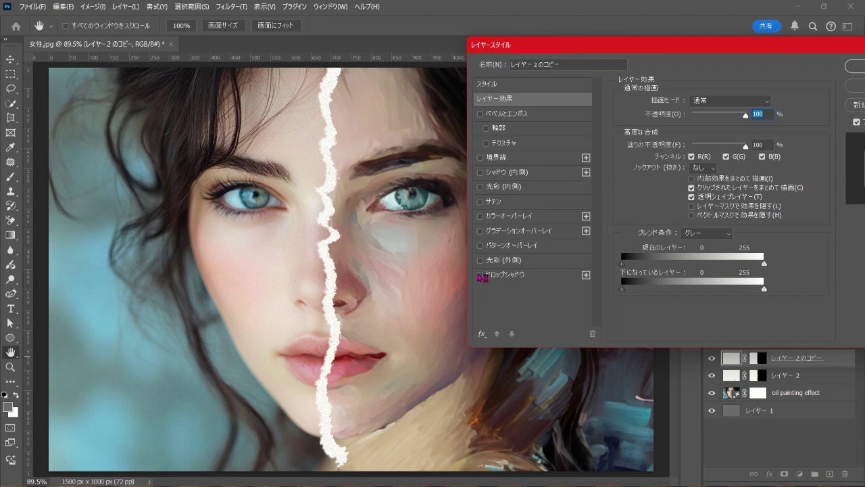
{"action": "left_click", "coordinate": [480, 275]}
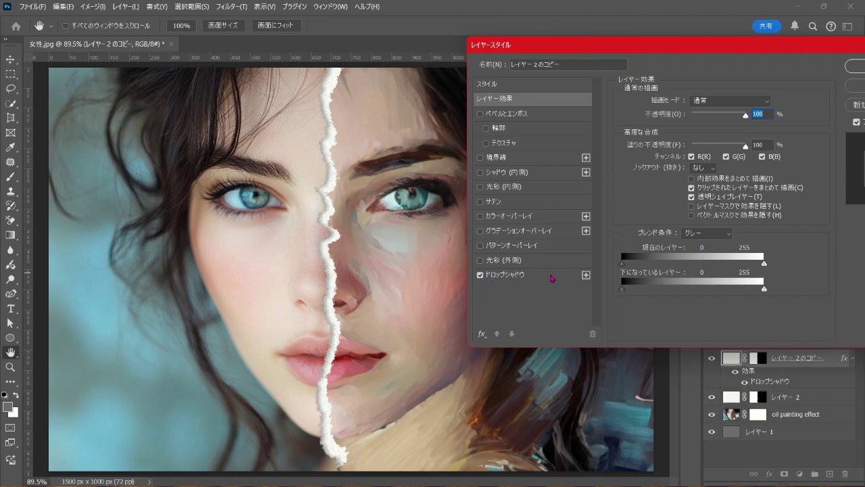
{"action": "left_click", "coordinate": [551, 277]}
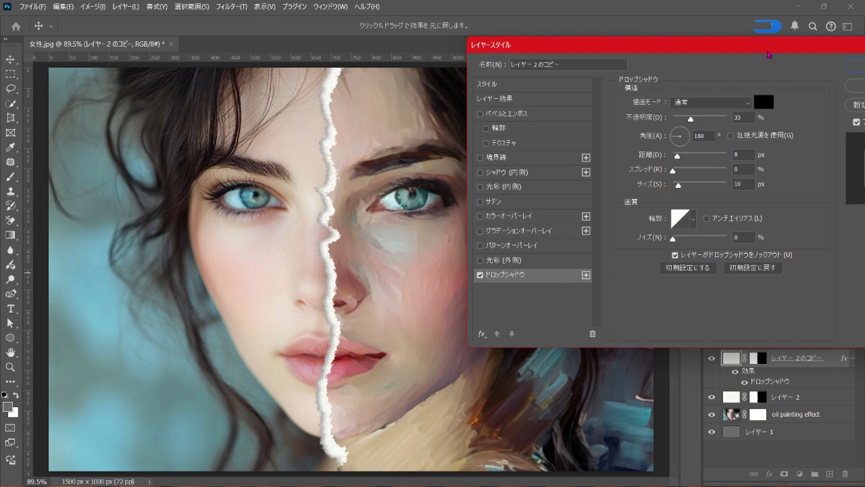
{"action": "left_click_drag", "start_coordinate": [774, 49], "coordinate": [689, 71]}
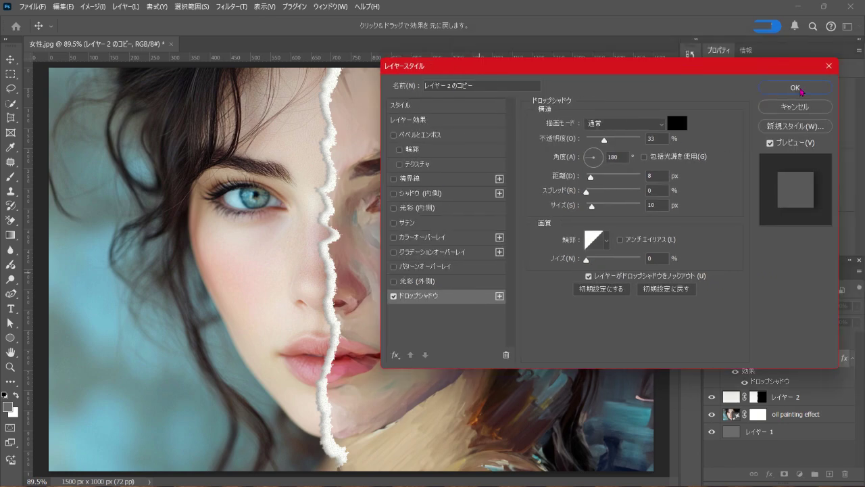
{"action": "left_click", "coordinate": [796, 88]}
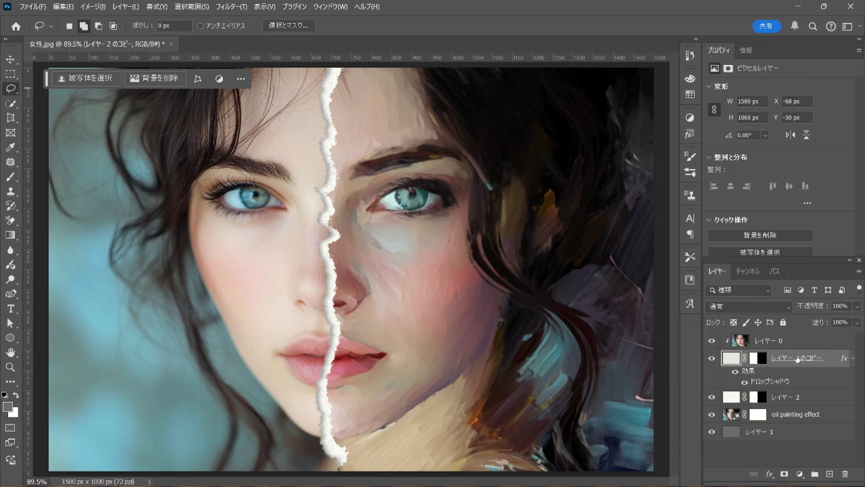
Step: Scale the duplicate paper layer proportionally to about 104.1%, keeping its top edge in place, and commit the transform
{"action": "key", "text": "ctrl+t"}
{"action": "key", "text": "ctrl+minus"}
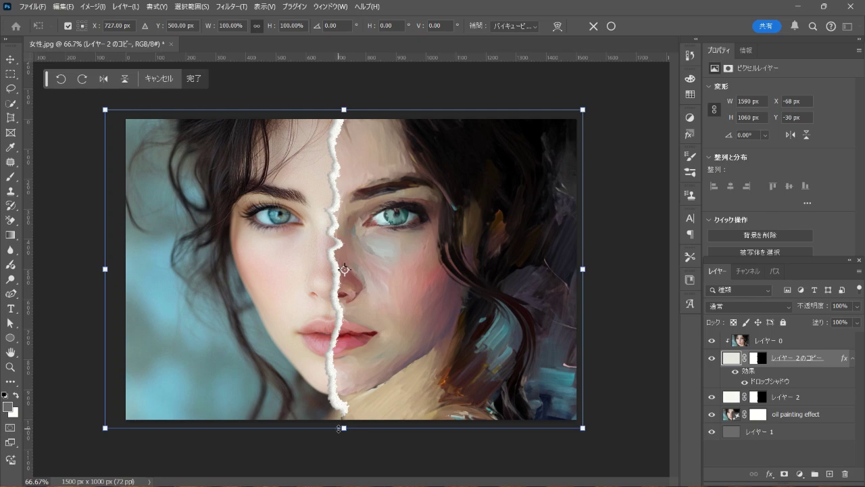
{"action": "left_click_drag", "start_coordinate": [346, 428], "coordinate": [345, 440]}
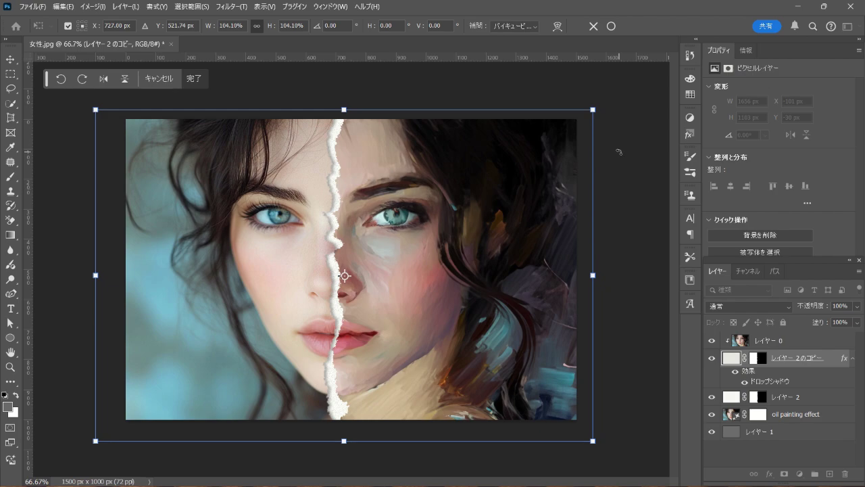
{"action": "left_click", "coordinate": [612, 27]}
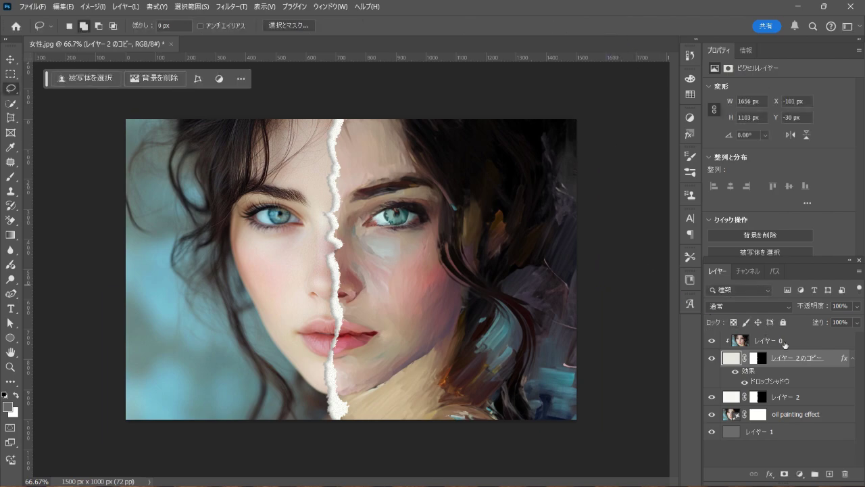
{"action": "key", "text": "ctrl+0"}
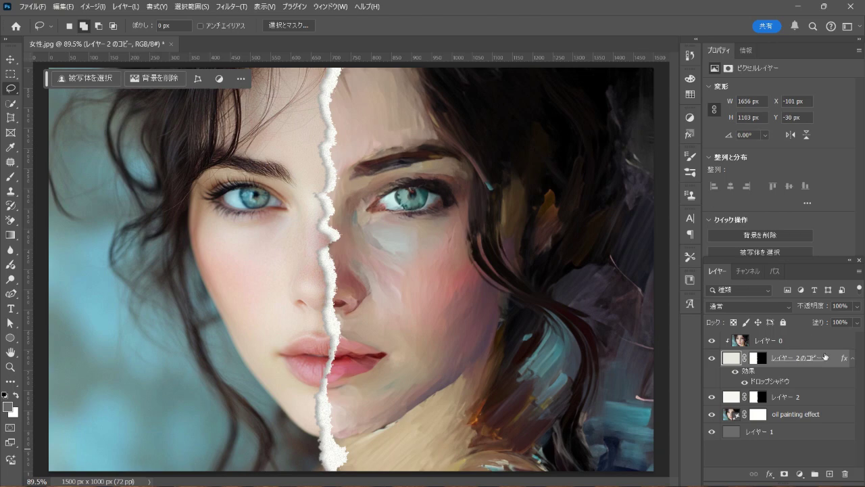
Step: Add a Curves adjustment layer above the portrait photo layer and clip it to the layers below
{"action": "left_click", "coordinate": [805, 341]}
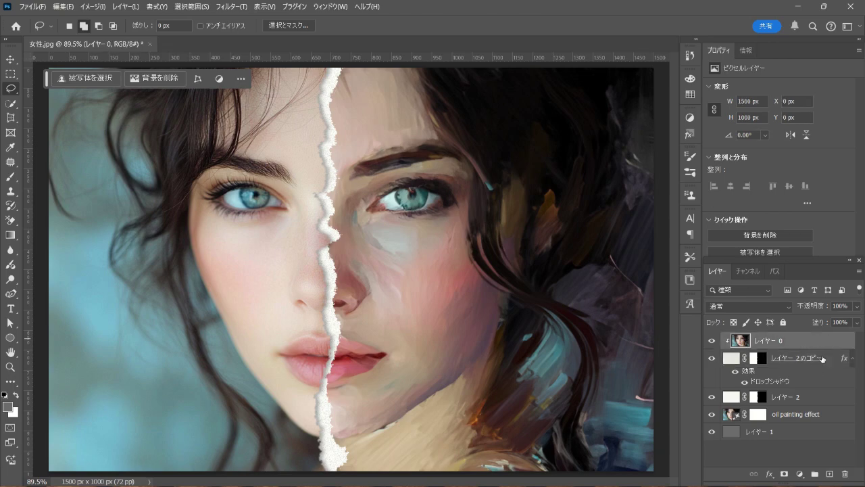
{"action": "left_click", "coordinate": [801, 474]}
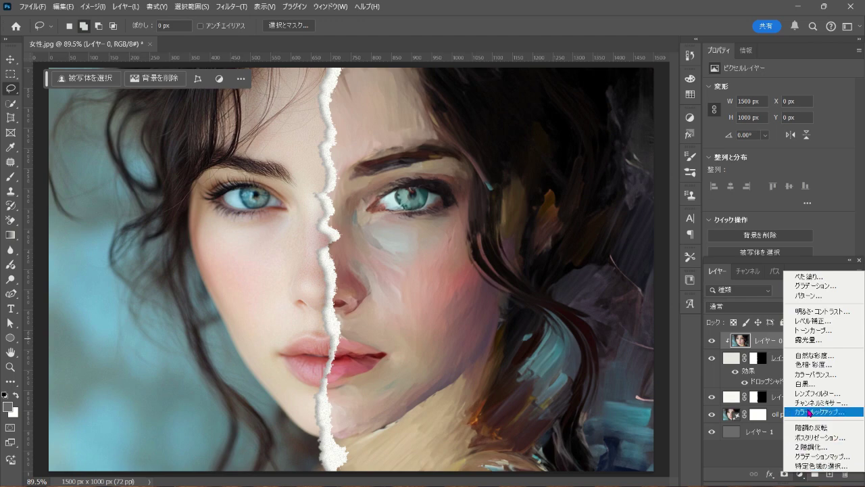
{"action": "left_click", "coordinate": [837, 331]}
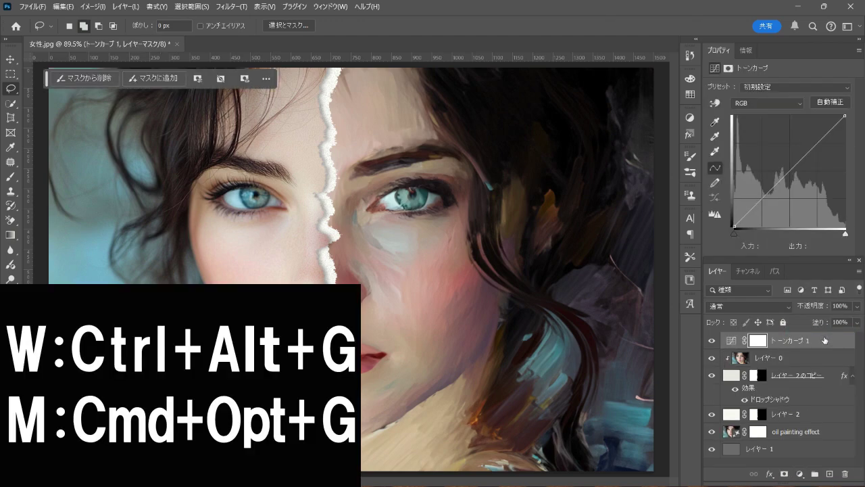
{"action": "key", "text": "ctrl+alt+g"}
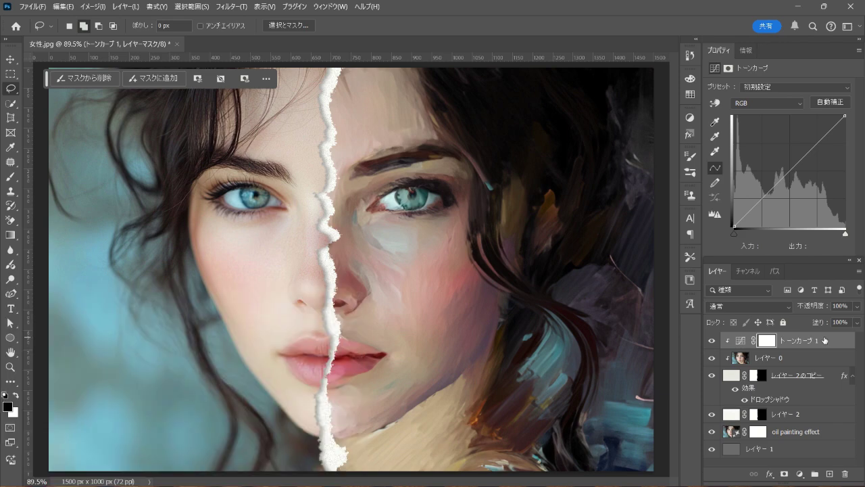
Step: Shape the RGB curve with a highlight point at input 178, output 201 and a shadow point at input 54, output 52
{"action": "left_click", "coordinate": [813, 146]}
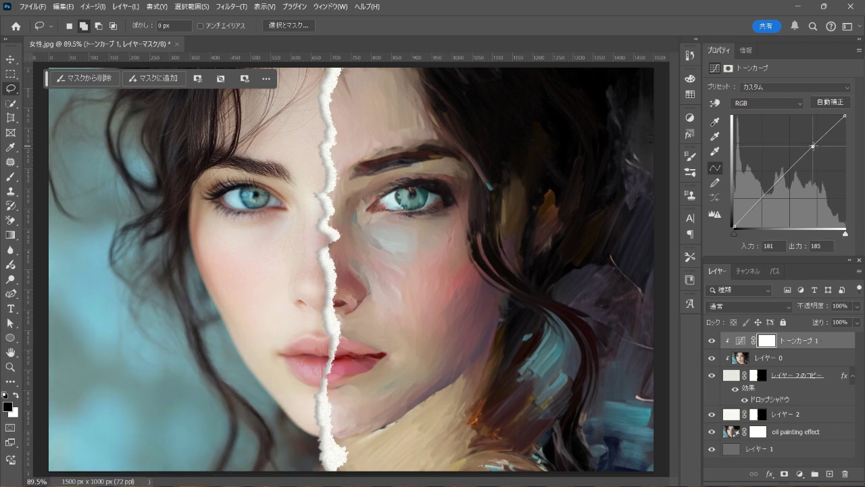
{"action": "left_click_drag", "start_coordinate": [813, 146], "coordinate": [812, 139]}
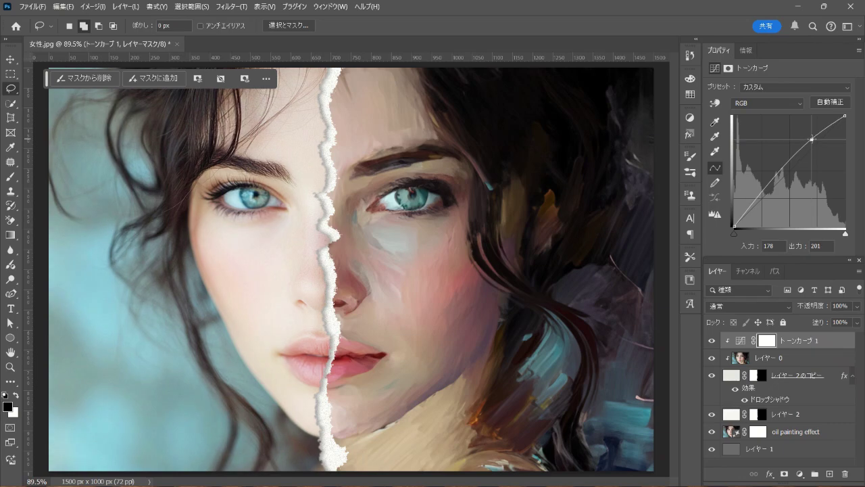
{"action": "left_click", "coordinate": [754, 201]}
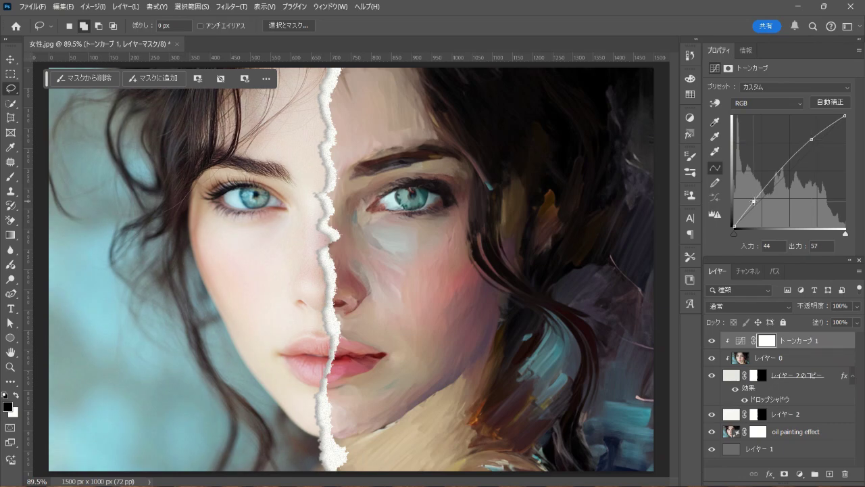
{"action": "left_click_drag", "start_coordinate": [754, 201], "coordinate": [759, 204]}
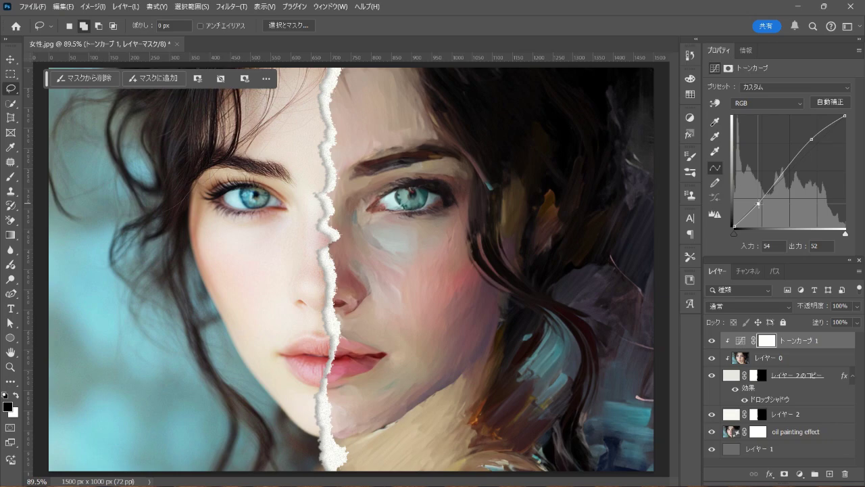